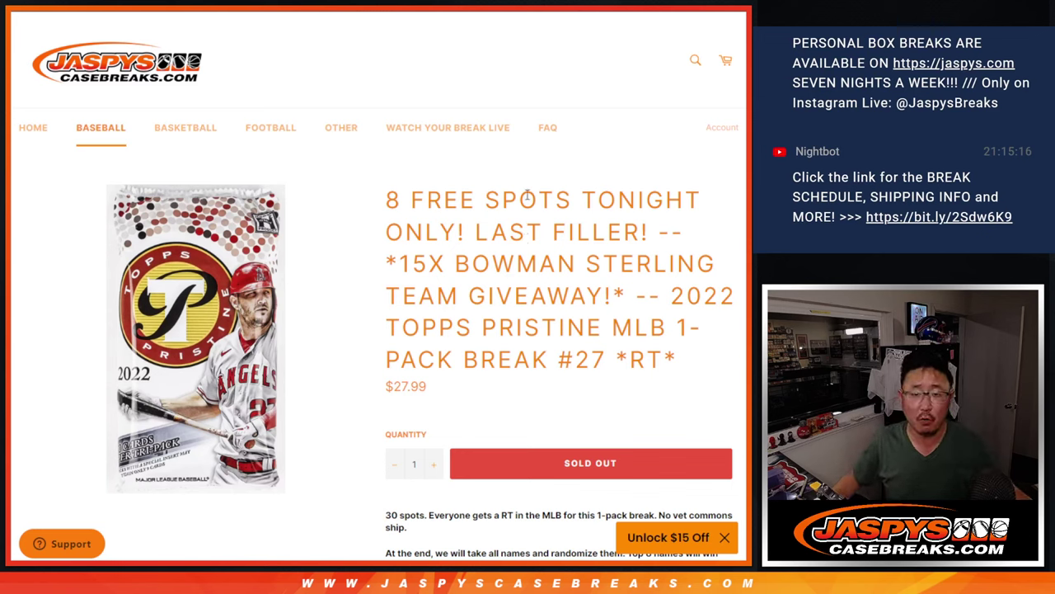
{"action": "left_click_drag", "start_coordinate": [669, 294], "coordinate": [691, 361]}
{"action": "left_click", "coordinate": [694, 363]}
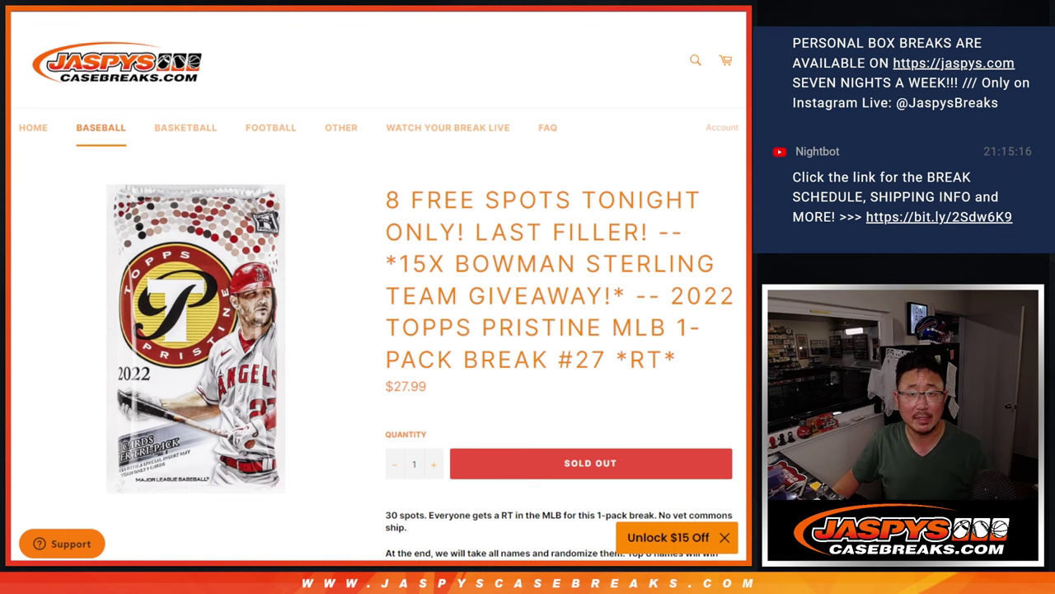
- Copy the participant names in A1:A22 of Sheet2 and widen column A to fit the full names
{"action": "key", "text": "ctrl+Tab"}
{"action": "scroll", "coordinate": [244, 185], "scroll_direction": "down", "scroll_amount": 6}
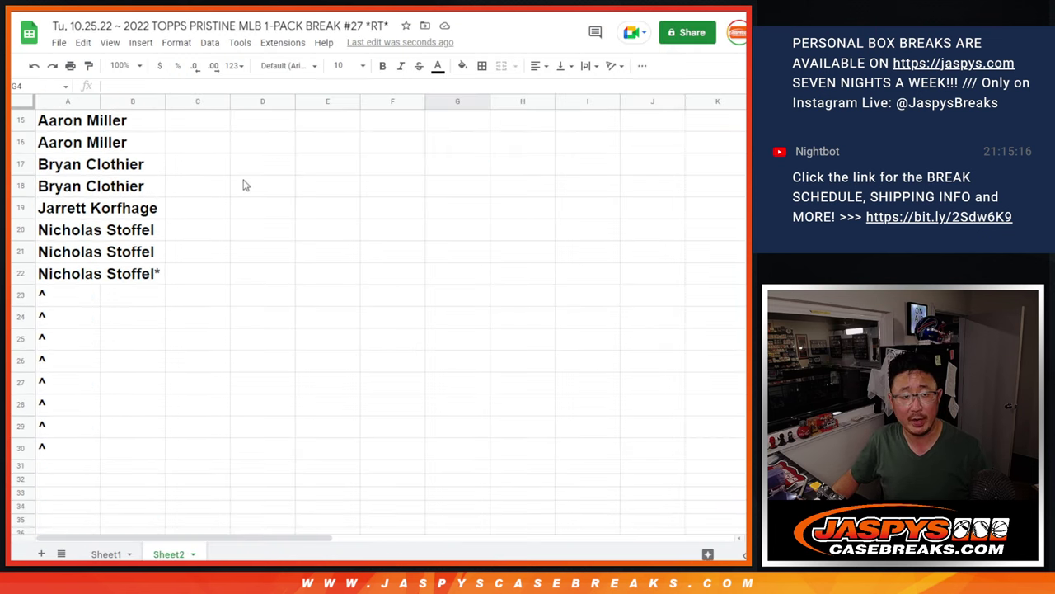
{"action": "left_click", "coordinate": [120, 188]}
{"action": "scroll", "coordinate": [103, 177], "scroll_direction": "up", "scroll_amount": 6}
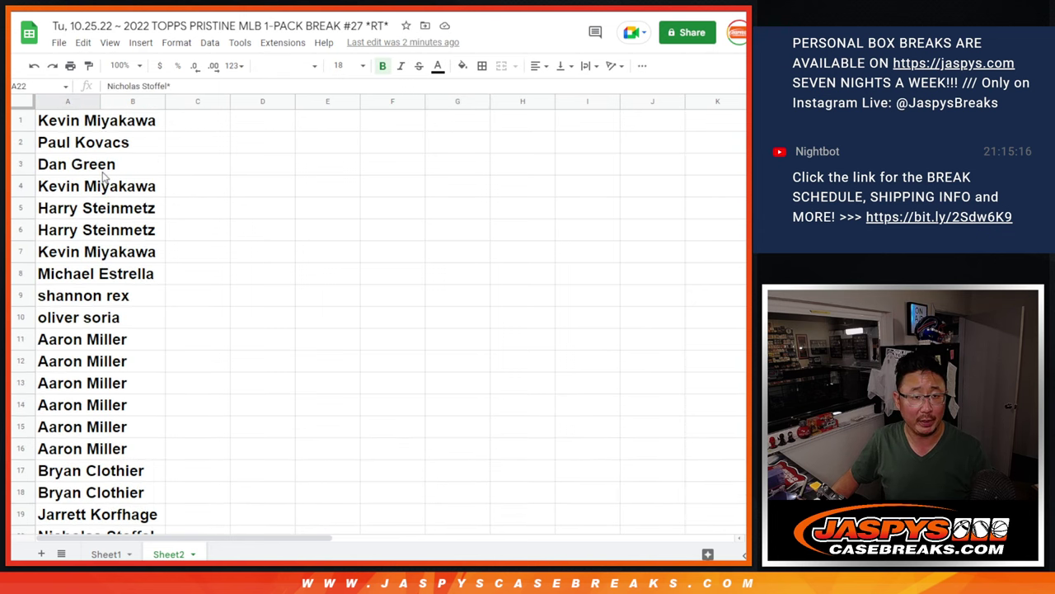
{"action": "left_click", "coordinate": [95, 122], "text": "shift"}
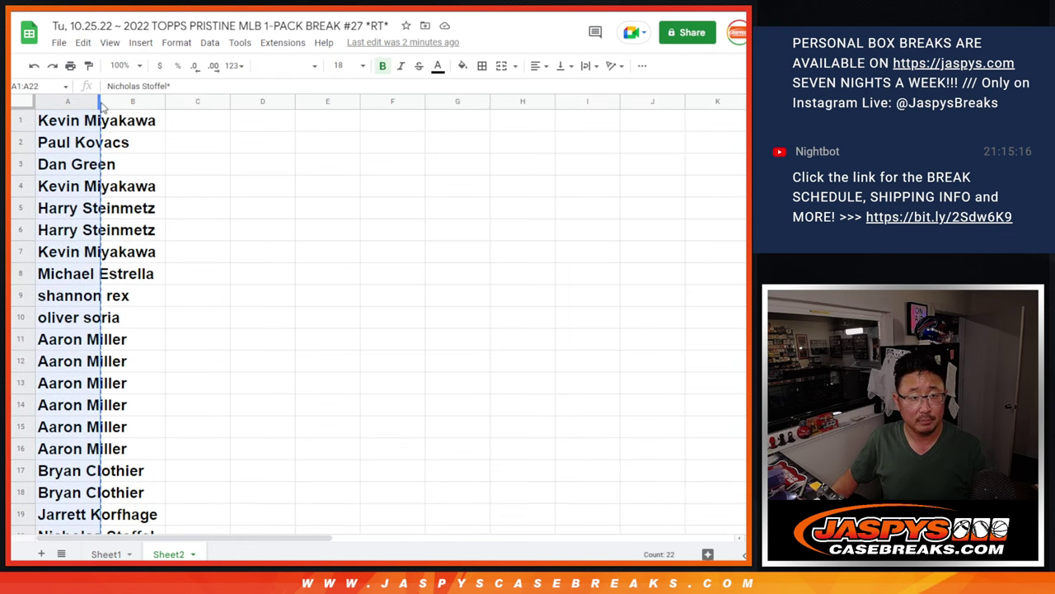
{"action": "left_click_drag", "start_coordinate": [98, 100], "coordinate": [164, 102]}
{"action": "scroll", "coordinate": [301, 226], "scroll_direction": "down", "scroll_amount": 7}
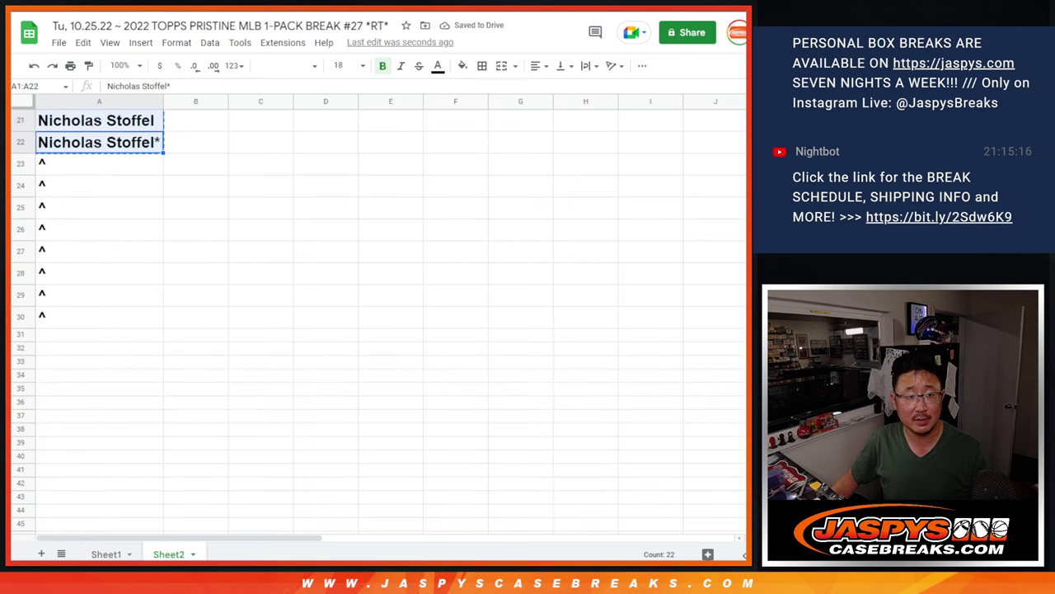
- Switch to the RANDOM.ORG List Randomizer and paste the copied names as its list items
{"action": "key", "text": "alt+Tab"}
{"action": "left_click", "coordinate": [337, 467]}
{"action": "key", "text": "ctrl+v"}
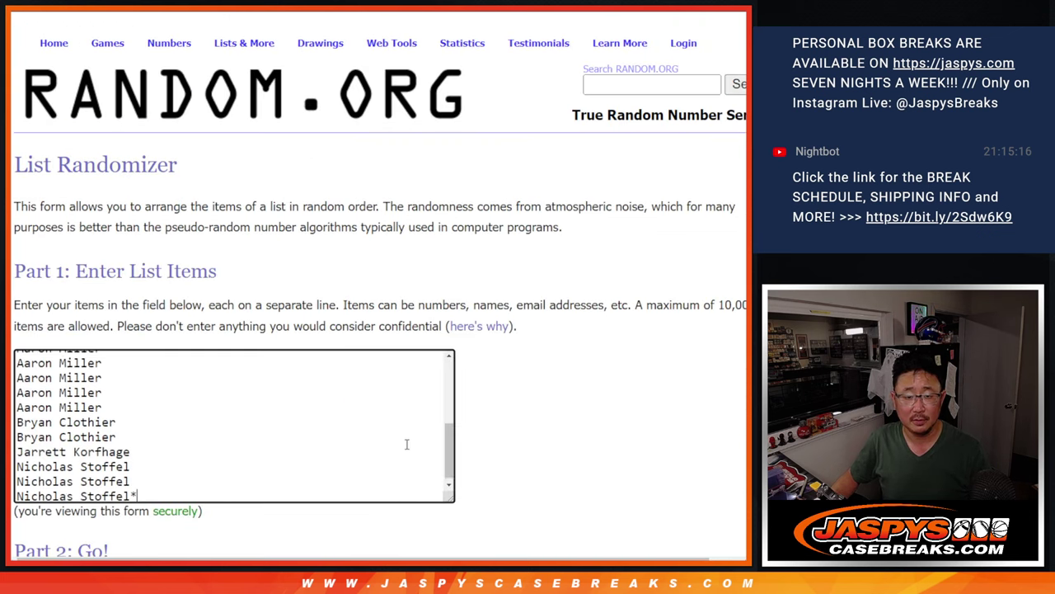
{"action": "scroll", "coordinate": [407, 445], "scroll_direction": "up", "scroll_amount": 5}
- Return to the Google Sheets spreadsheet and select the "^" placeholder cells A23:A30 on Sheet2
{"action": "key", "text": "alt+Tab"}
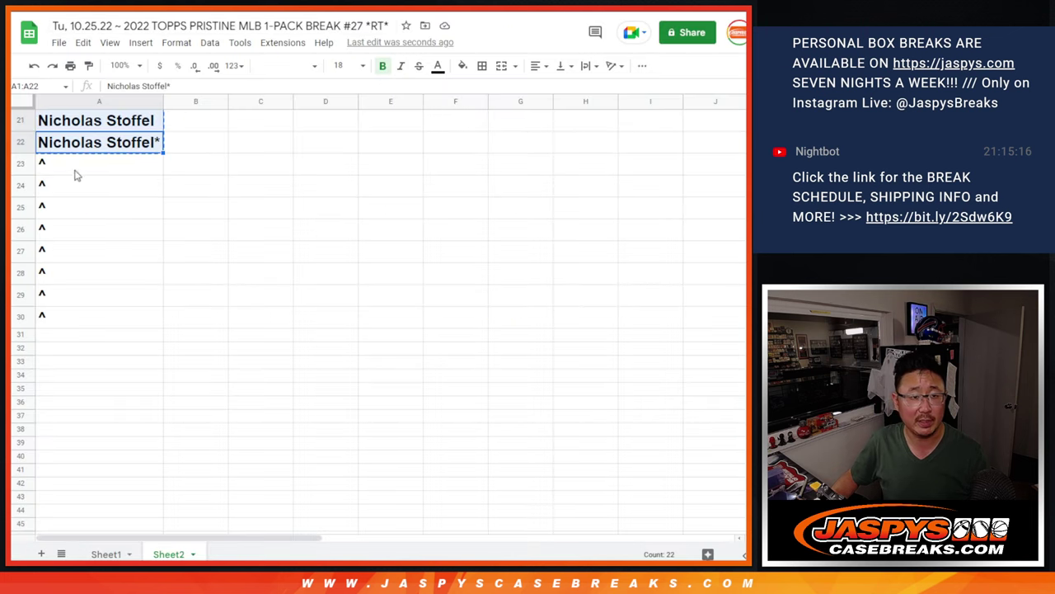
{"action": "left_click", "coordinate": [73, 169]}
{"action": "left_click", "coordinate": [63, 310], "text": "shift"}
- Roll two virtual dice on RANDOM.ORG and randomize the list of 22 names seven times
{"action": "key", "text": "alt+Tab"}
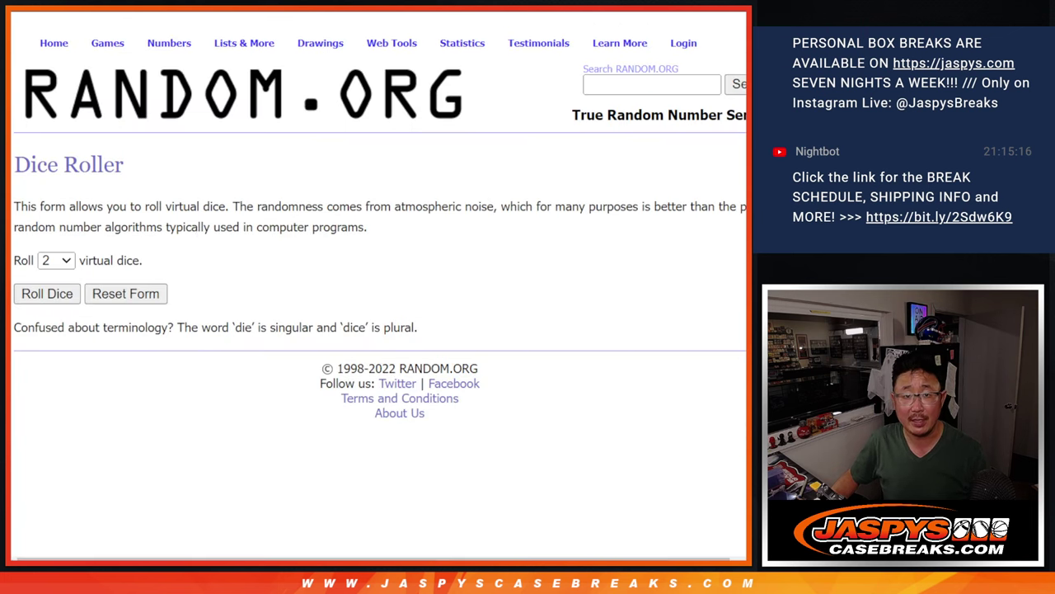
{"action": "left_click", "coordinate": [29, 299]}
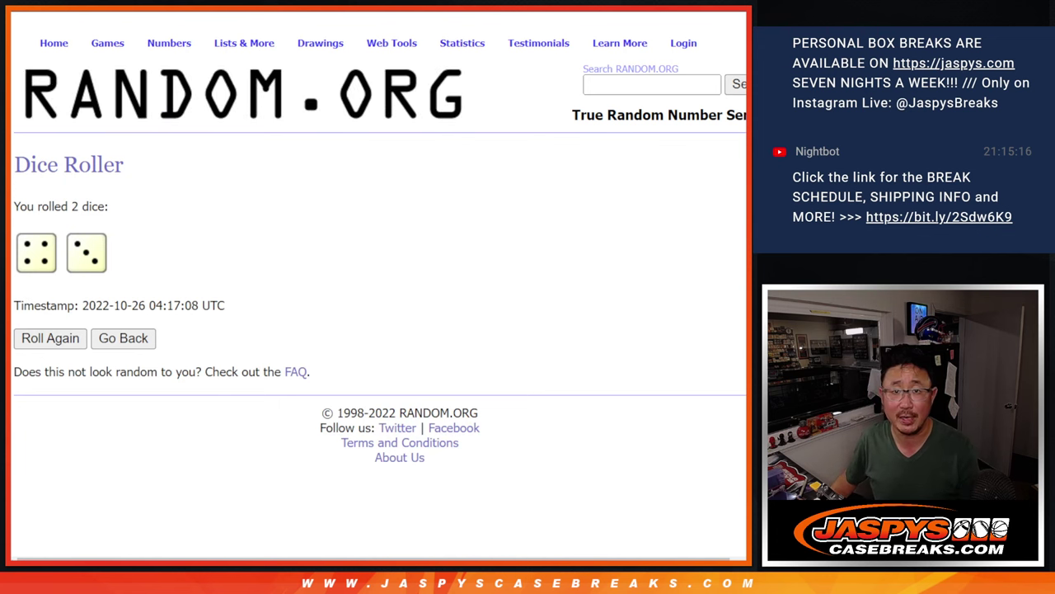
{"action": "key", "text": "ctrl+Tab"}
{"action": "scroll", "coordinate": [49, 412], "scroll_direction": "down", "scroll_amount": 2}
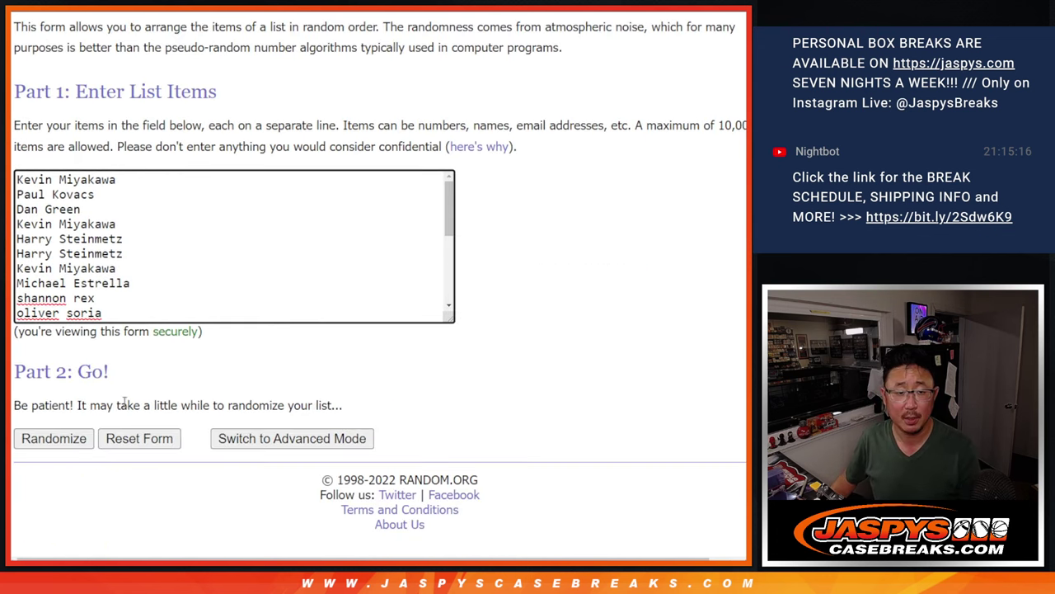
{"action": "left_click", "coordinate": [39, 438]}
{"action": "scroll", "coordinate": [39, 438], "scroll_direction": "down", "scroll_amount": 3}
{"action": "left_click", "coordinate": [33, 437]}
{"action": "scroll", "coordinate": [31, 439], "scroll_direction": "down", "scroll_amount": 3}
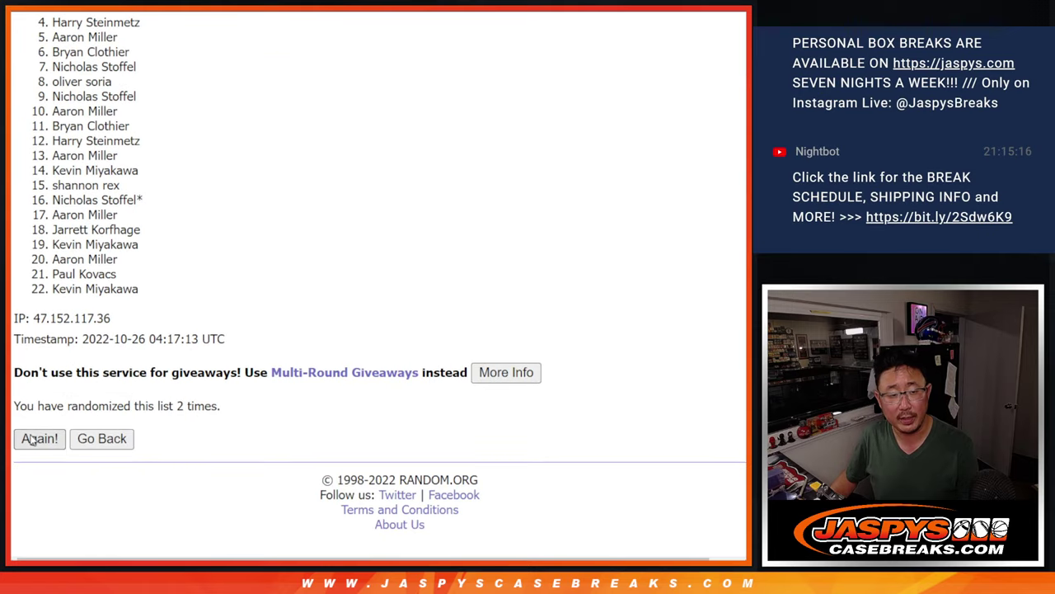
{"action": "left_click", "coordinate": [33, 439]}
{"action": "scroll", "coordinate": [33, 438], "scroll_direction": "down", "scroll_amount": 3}
{"action": "left_click", "coordinate": [33, 439]}
{"action": "scroll", "coordinate": [33, 439], "scroll_direction": "down", "scroll_amount": 3}
{"action": "left_click", "coordinate": [31, 440]}
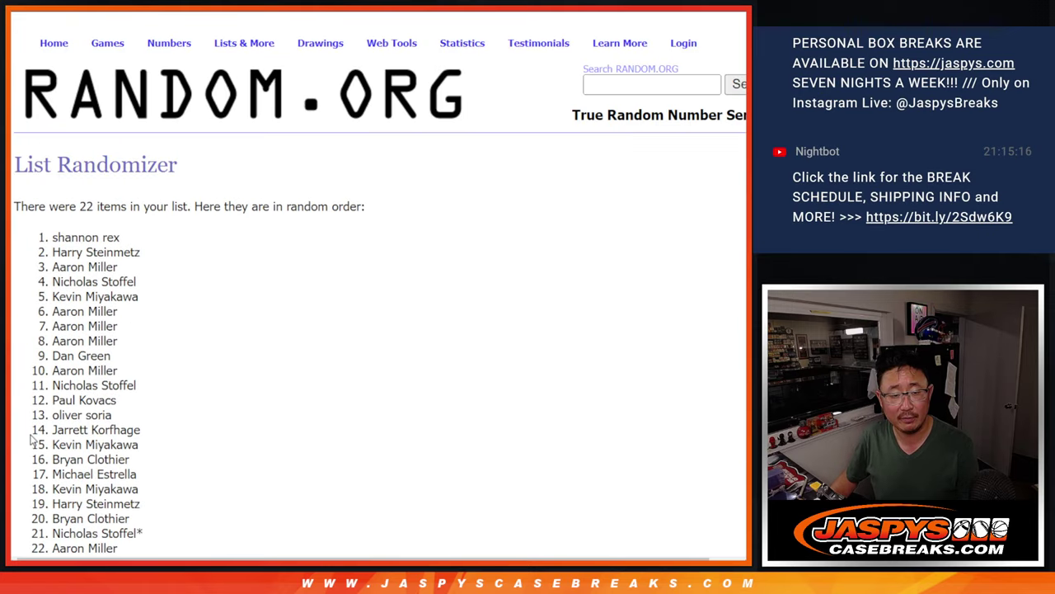
{"action": "scroll", "coordinate": [30, 439], "scroll_direction": "down", "scroll_amount": 3}
{"action": "left_click", "coordinate": [33, 439]}
{"action": "scroll", "coordinate": [30, 439], "scroll_direction": "down", "scroll_amount": 3}
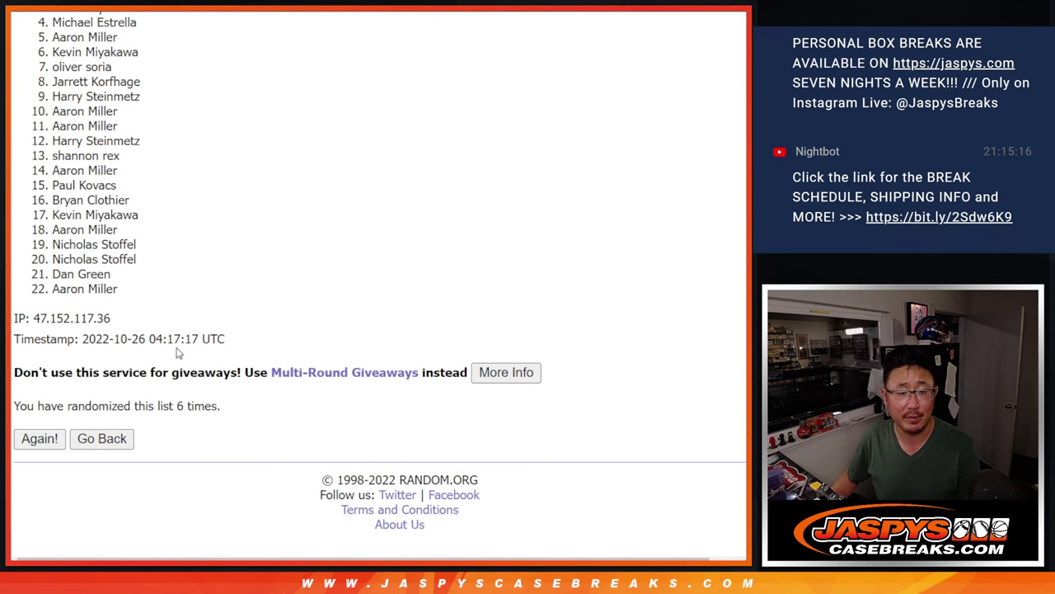
{"action": "scroll", "coordinate": [220, 370], "scroll_direction": "down", "scroll_amount": 3}
{"action": "scroll", "coordinate": [255, 309], "scroll_direction": "up", "scroll_amount": 2}
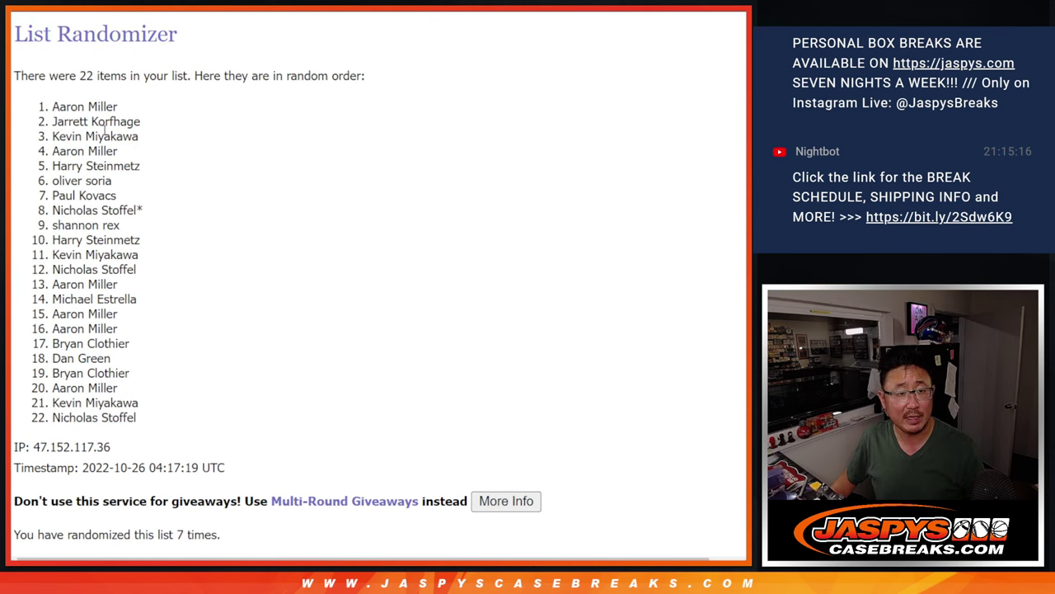
- Copy the first eight randomized names into A23:A30 of Sheet2 in Google Sheets and set their font size to 18
{"action": "left_click_drag", "start_coordinate": [54, 106], "coordinate": [149, 210]}
{"action": "key", "text": "ctrl+c"}
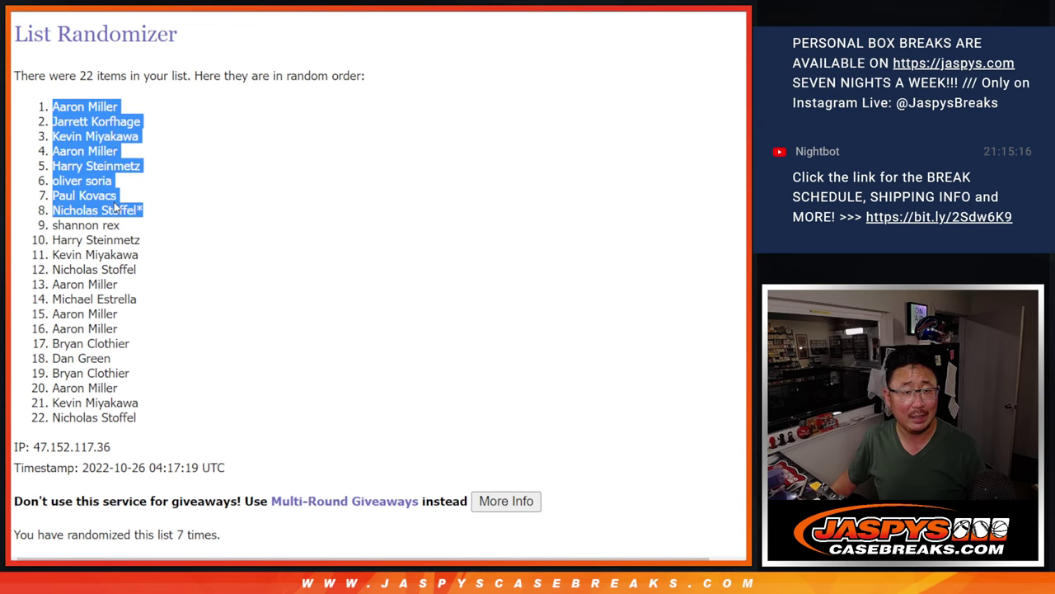
{"action": "scroll", "coordinate": [349, 240], "scroll_direction": "down", "scroll_amount": 3}
{"action": "key", "text": "ctrl+Tab"}
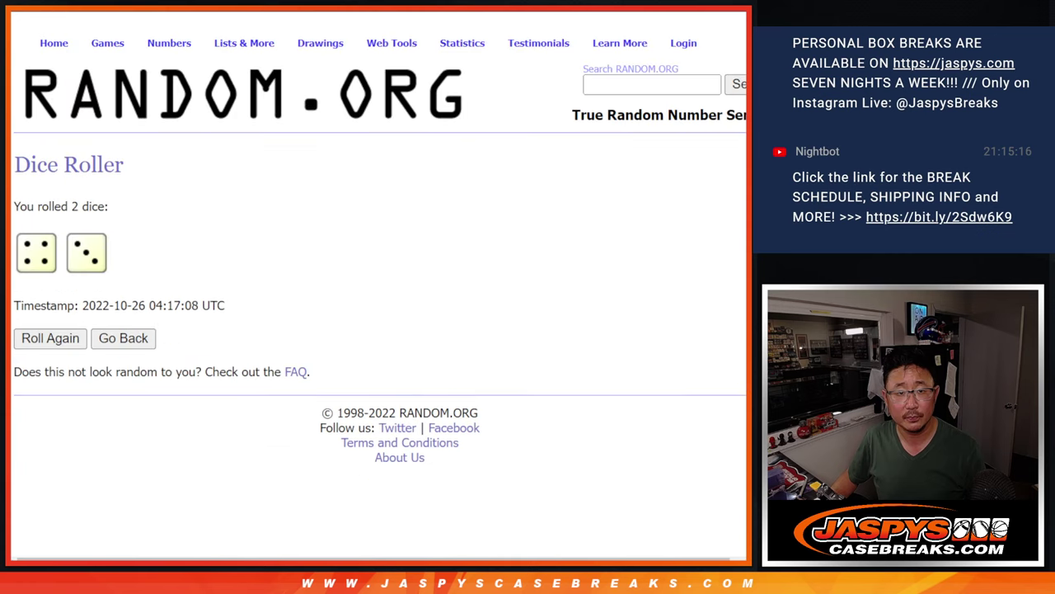
{"action": "key", "text": "ctrl+Tab"}
{"action": "key", "text": "ctrl+v"}
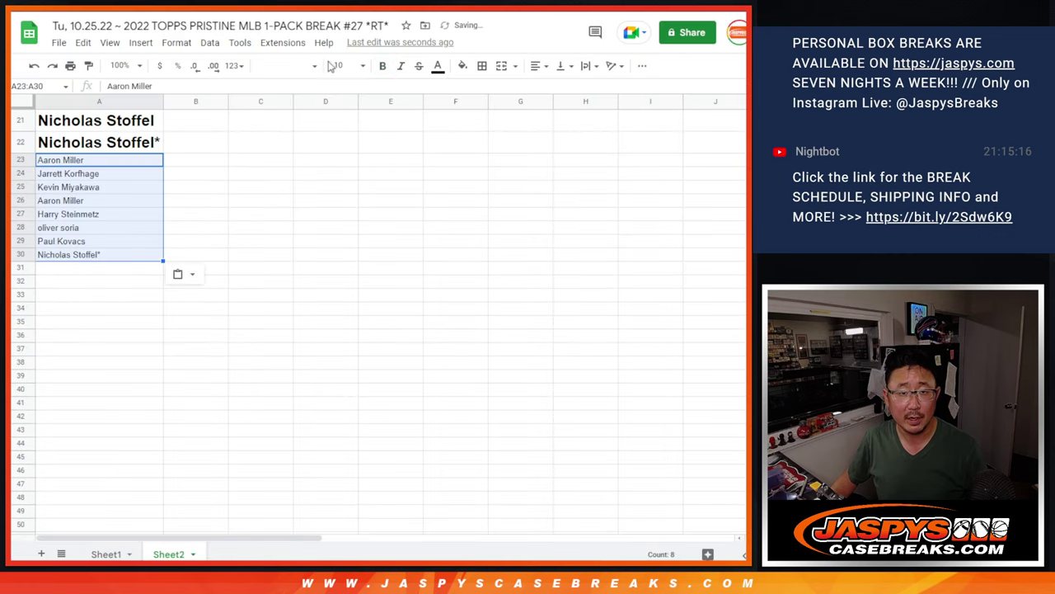
{"action": "left_click", "coordinate": [334, 65]}
{"action": "left_click", "coordinate": [336, 251]}
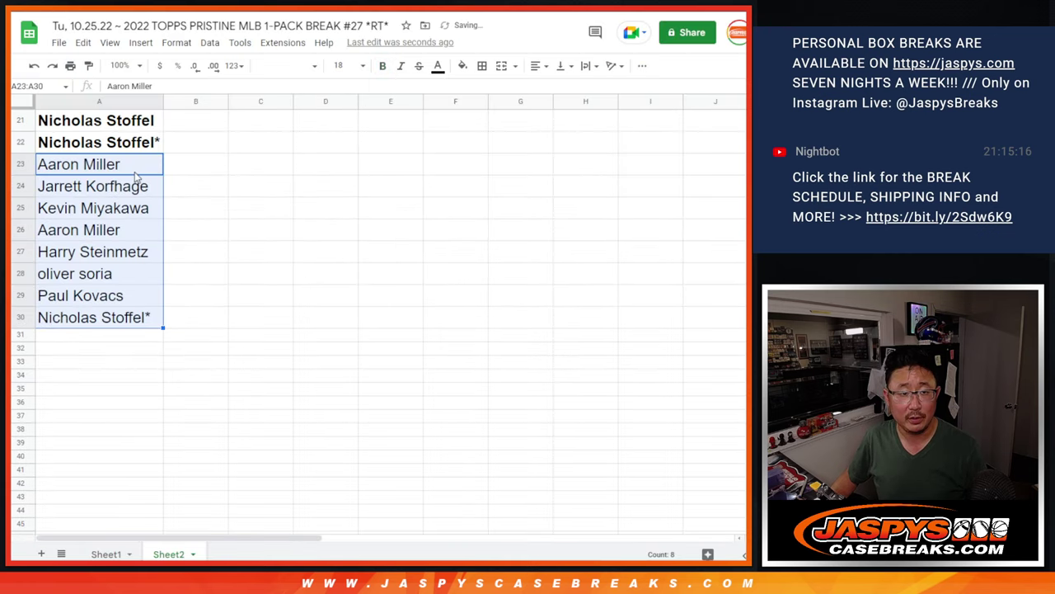
- Append "^" to the end of each of the eight names in A23:A30
{"action": "double_click", "coordinate": [136, 171]}
{"action": "type", "text": "^"}
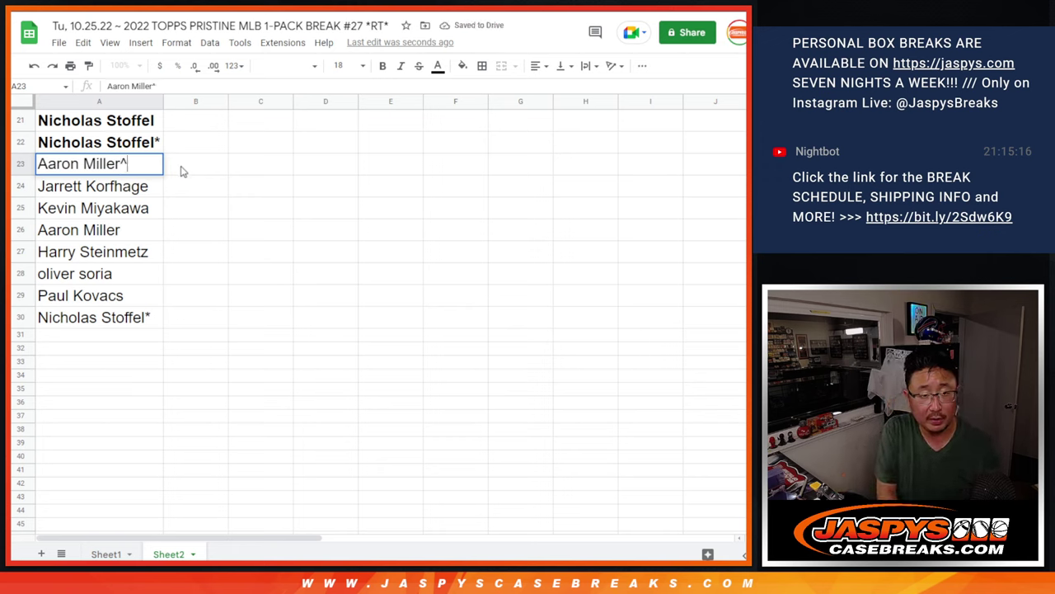
{"action": "key", "text": "Return"}
{"action": "key", "text": "Return"}
{"action": "type", "text": "^"}
{"action": "key", "text": "Return"}
{"action": "key", "text": "Return"}
{"action": "type", "text": "^"}
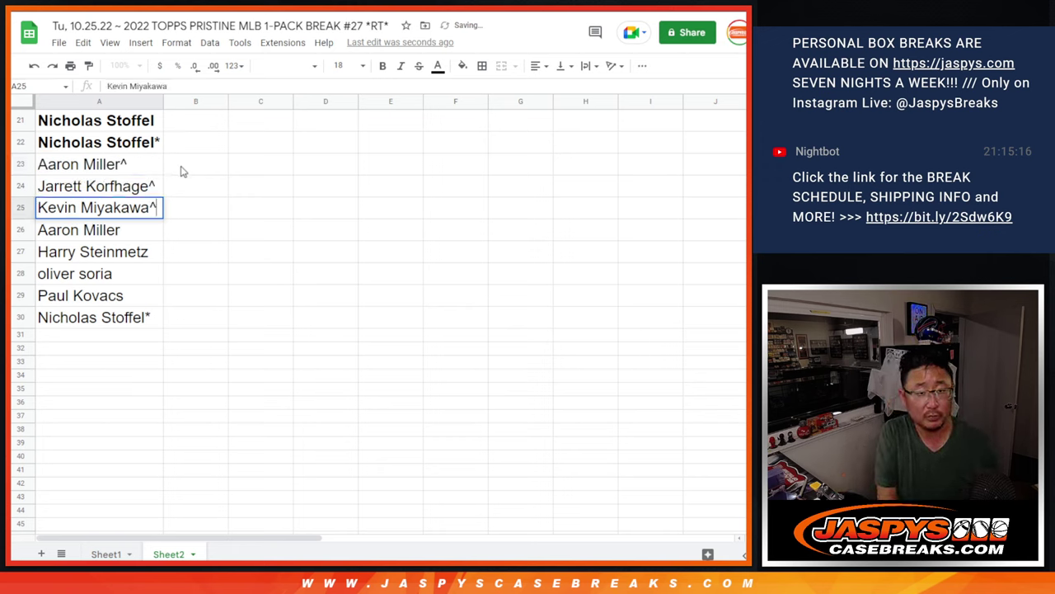
{"action": "key", "text": "Return"}
{"action": "key", "text": "Return"}
{"action": "type", "text": "^"}
{"action": "key", "text": "Return"}
{"action": "key", "text": "Return"}
{"action": "type", "text": "^"}
{"action": "key", "text": "Return"}
{"action": "key", "text": "Return"}
{"action": "type", "text": "^"}
{"action": "key", "text": "Return"}
{"action": "key", "text": "Return"}
{"action": "type", "text": "^"}
{"action": "key", "text": "Return"}
{"action": "key", "text": "Return"}
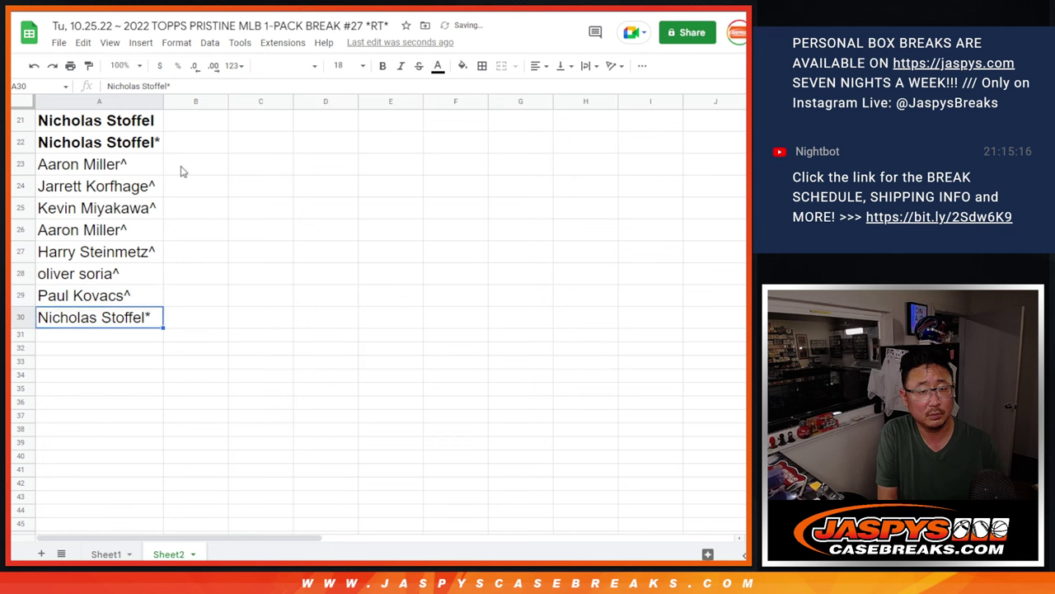
{"action": "type", "text": "^"}
{"action": "key", "text": "Return"}
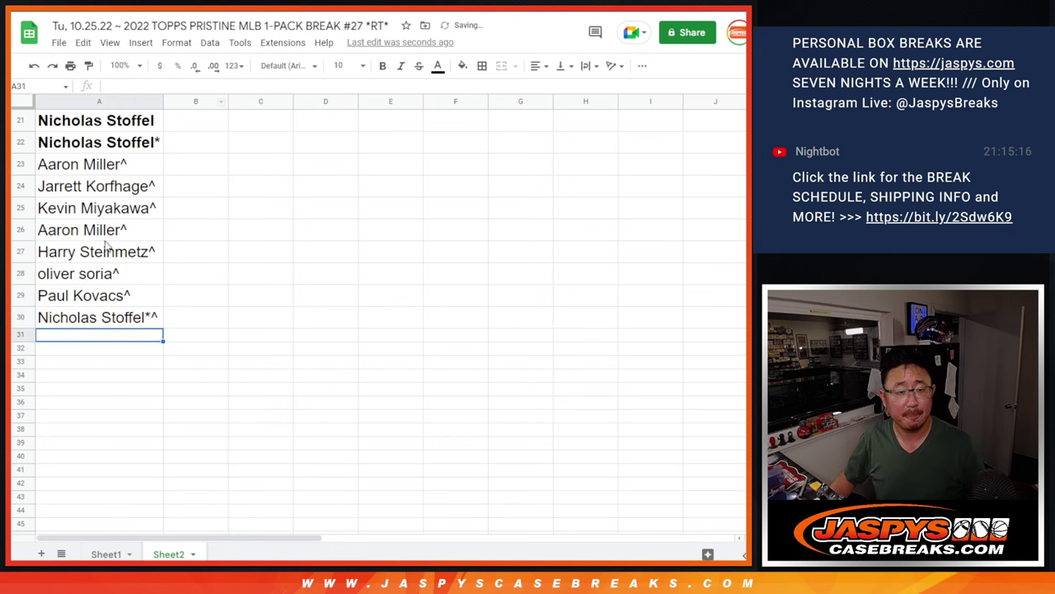
- Copy all the names in A1:A30 of Sheet2 and open the empty Sheet1
{"action": "left_click", "coordinate": [89, 322]}
{"action": "scroll", "coordinate": [193, 162], "scroll_direction": "up", "scroll_amount": 6}
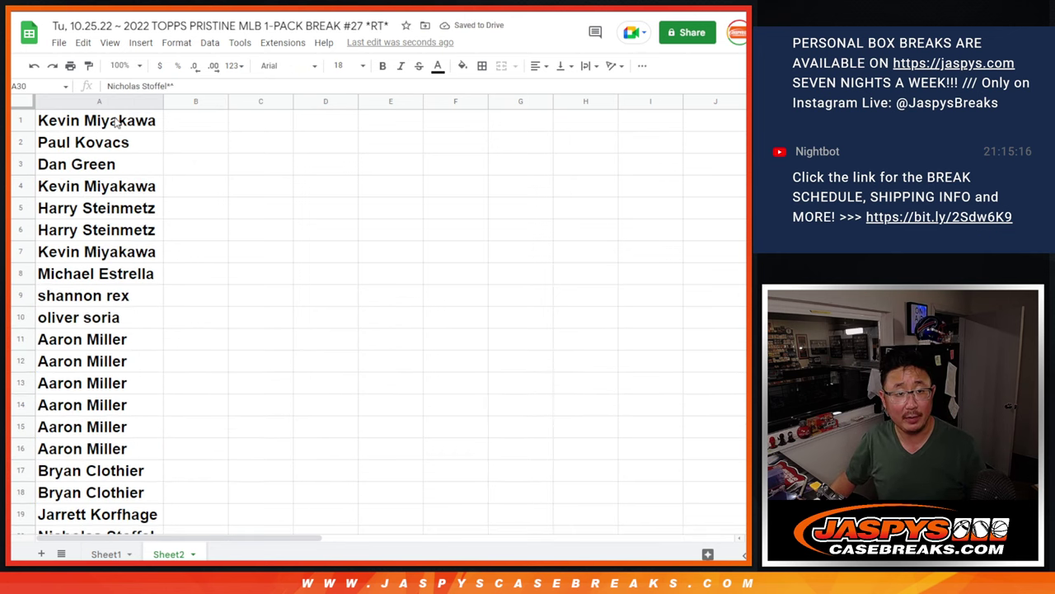
{"action": "left_click", "coordinate": [116, 122], "text": "shift"}
{"action": "key", "text": "ctrl+c"}
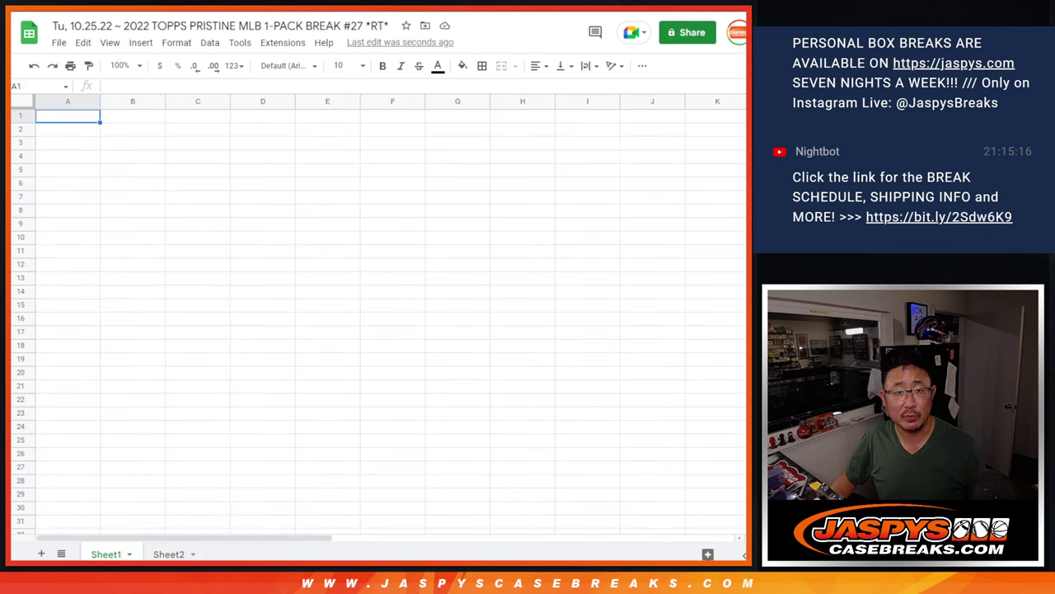
- Enter the copied 30 names as the list items in the RANDOM.ORG List Randomizer
{"action": "key", "text": "ctrl+Tab"}
{"action": "left_click", "coordinate": [207, 410]}
{"action": "key", "text": "ctrl+v"}
{"action": "scroll", "coordinate": [319, 369], "scroll_direction": "up", "scroll_amount": 5}
- Roll two virtual dice again and randomize the list of 30 names twelve times
{"action": "key", "text": "ctrl+Tab"}
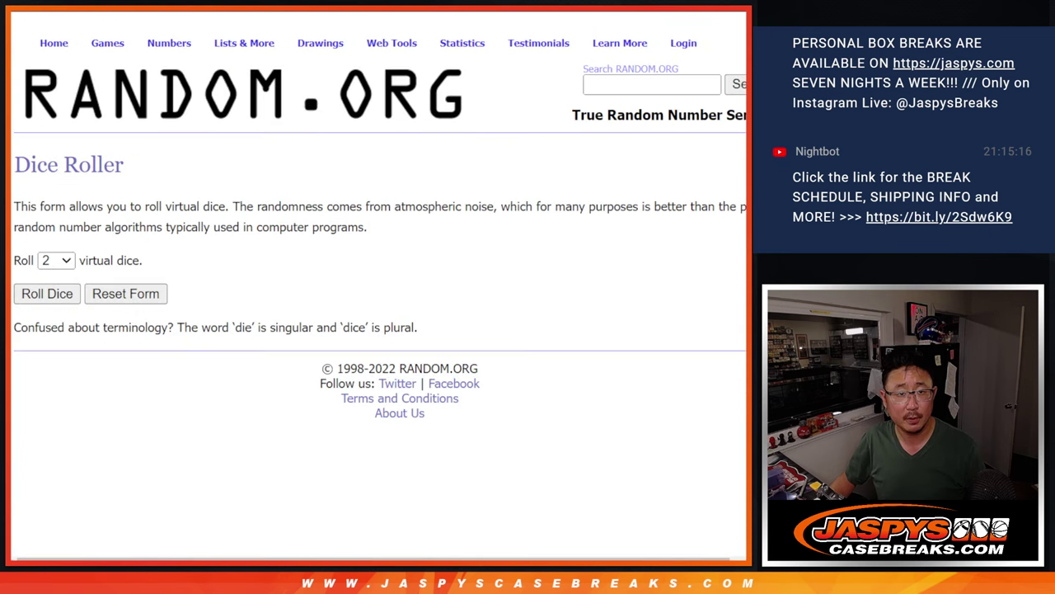
{"action": "left_click", "coordinate": [46, 299]}
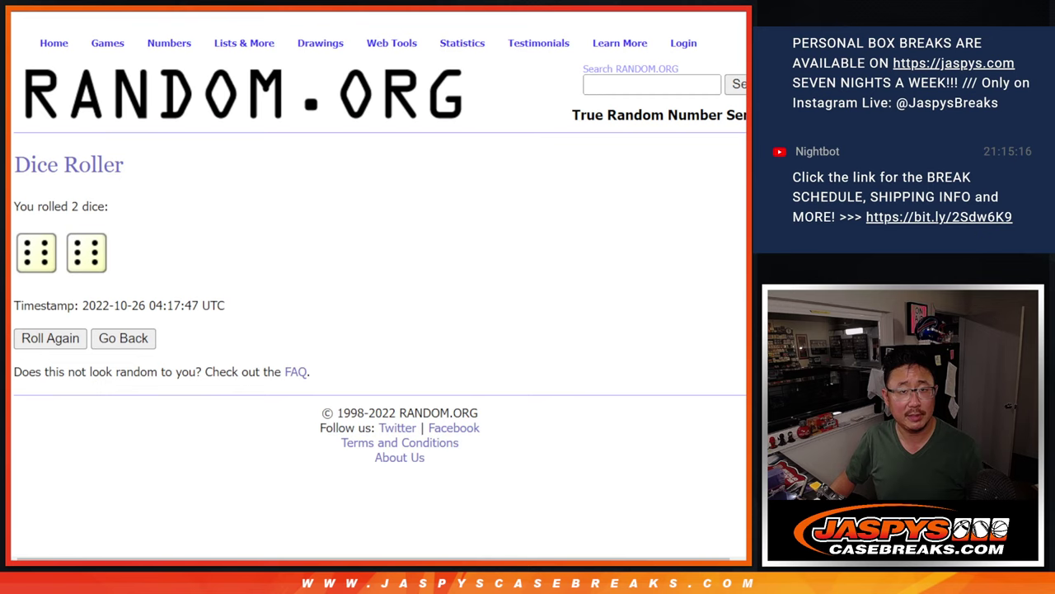
{"action": "key", "text": "ctrl+Tab"}
{"action": "left_click", "coordinate": [27, 439]}
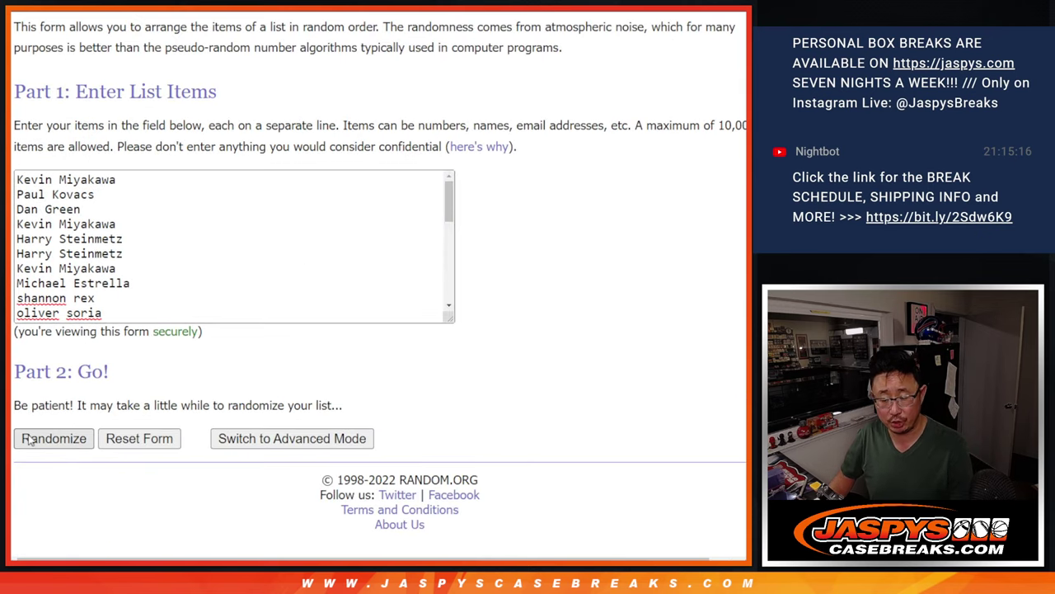
{"action": "left_click", "coordinate": [27, 440]}
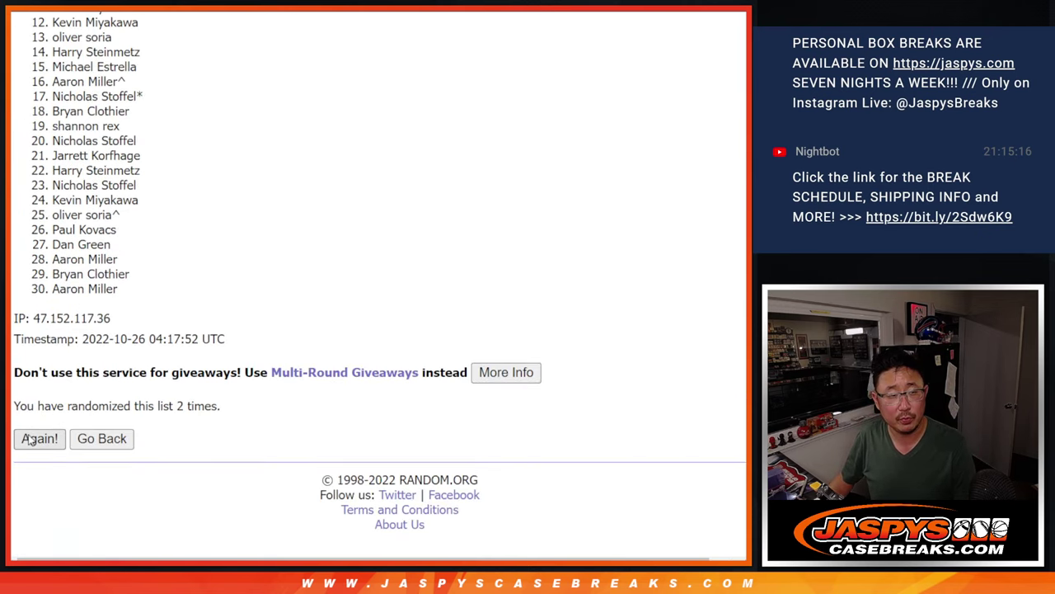
{"action": "left_click", "coordinate": [27, 439]}
{"action": "left_click", "coordinate": [28, 440]}
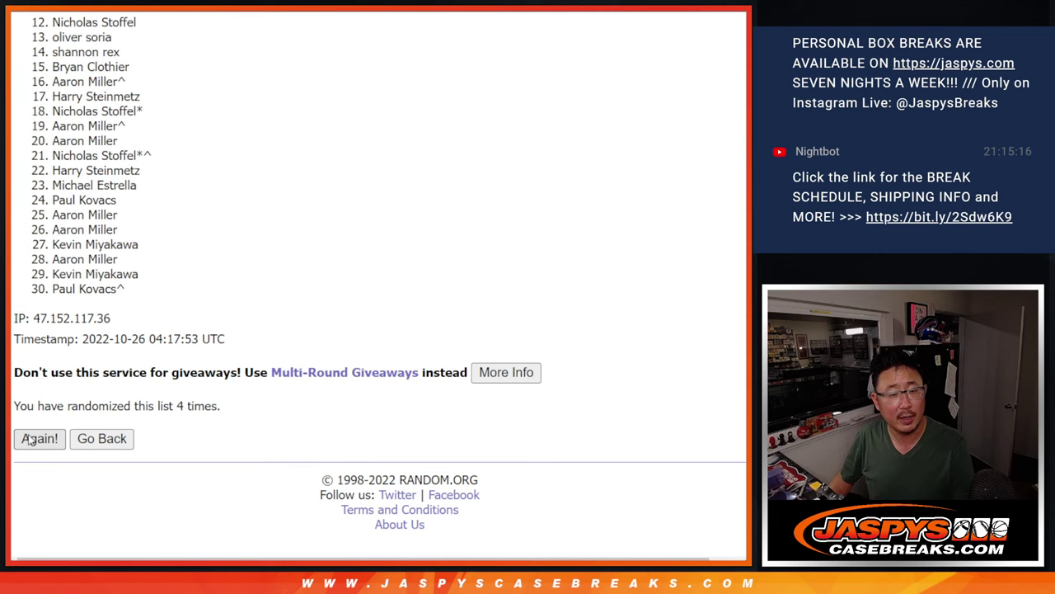
{"action": "left_click", "coordinate": [27, 439]}
{"action": "left_click", "coordinate": [27, 439]}
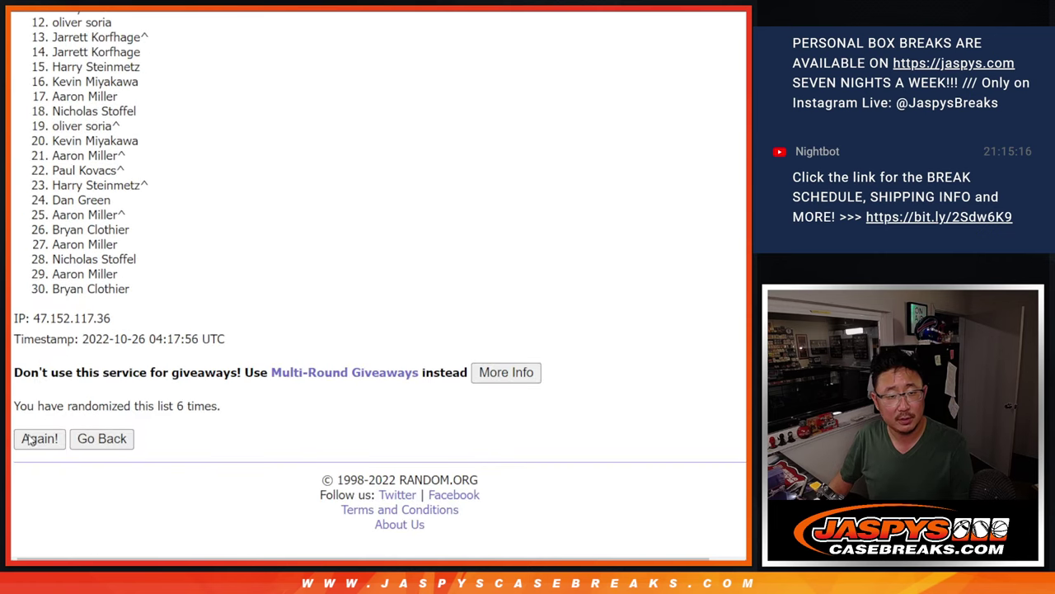
{"action": "left_click", "coordinate": [27, 439]}
{"action": "left_click", "coordinate": [28, 439]}
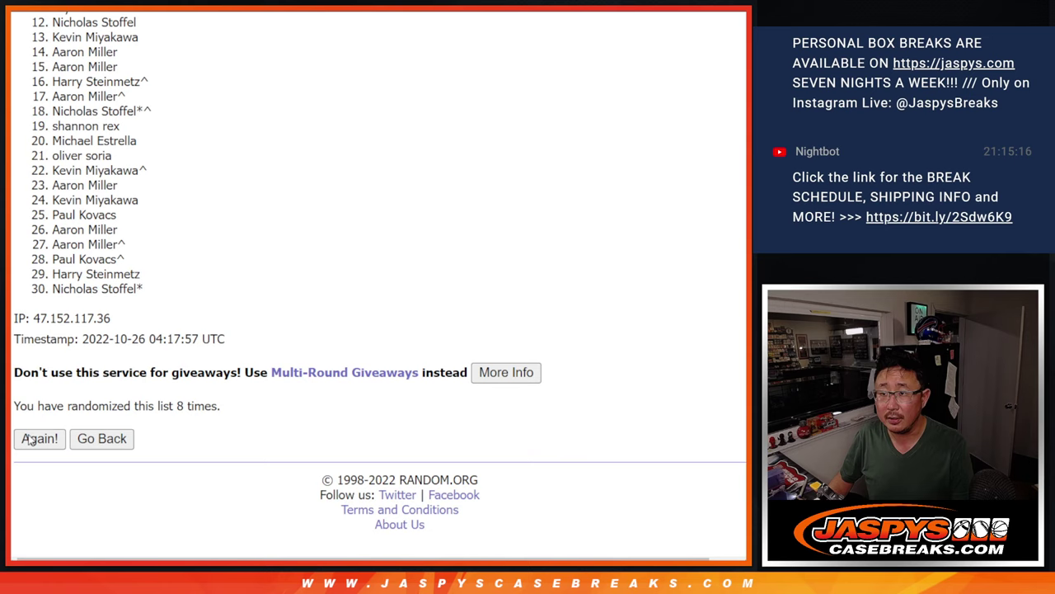
{"action": "left_click", "coordinate": [27, 439]}
{"action": "left_click", "coordinate": [28, 439]}
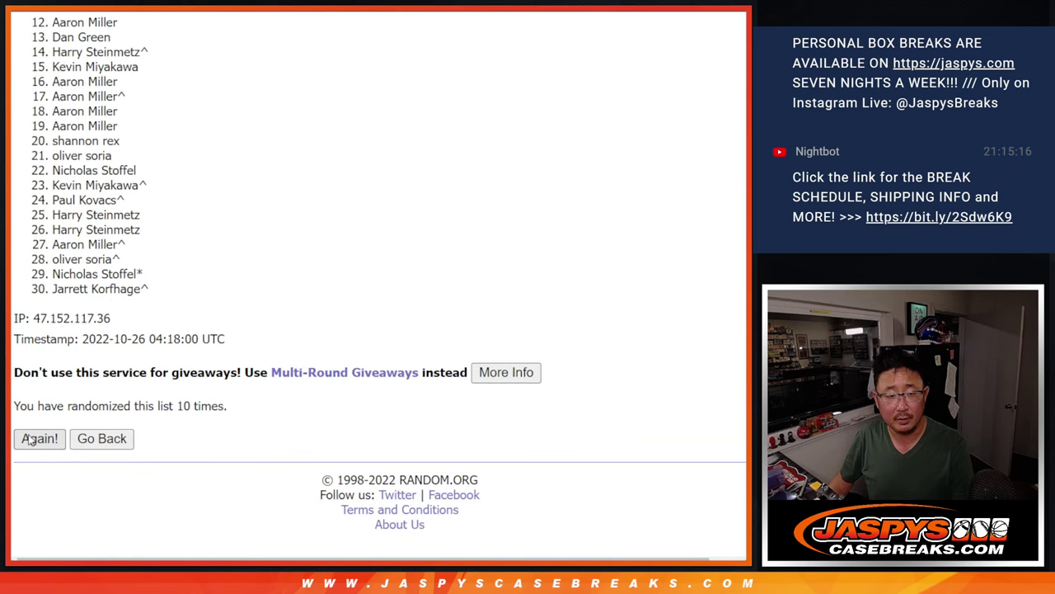
{"action": "left_click", "coordinate": [27, 439]}
{"action": "left_click", "coordinate": [27, 439]}
{"action": "scroll", "coordinate": [144, 295], "scroll_direction": "down", "scroll_amount": 5}
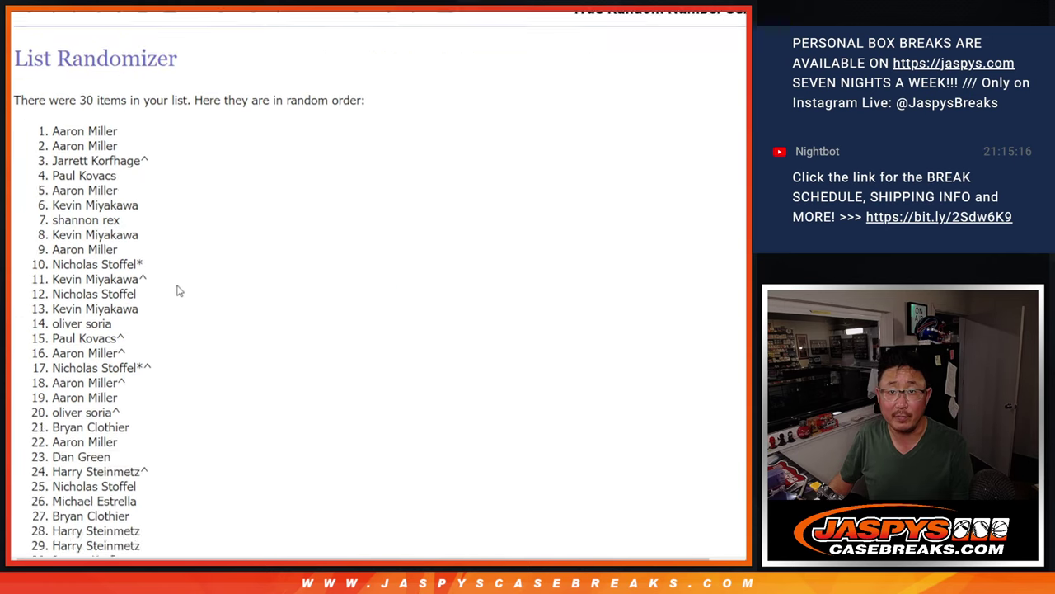
- Copy the randomized list of 30 names from the List Randomizer and paste it into column A of Sheet1, starting at A1
{"action": "scroll", "coordinate": [142, 234], "scroll_direction": "up", "scroll_amount": 3}
{"action": "left_click_drag", "start_coordinate": [56, 65], "coordinate": [149, 304]}
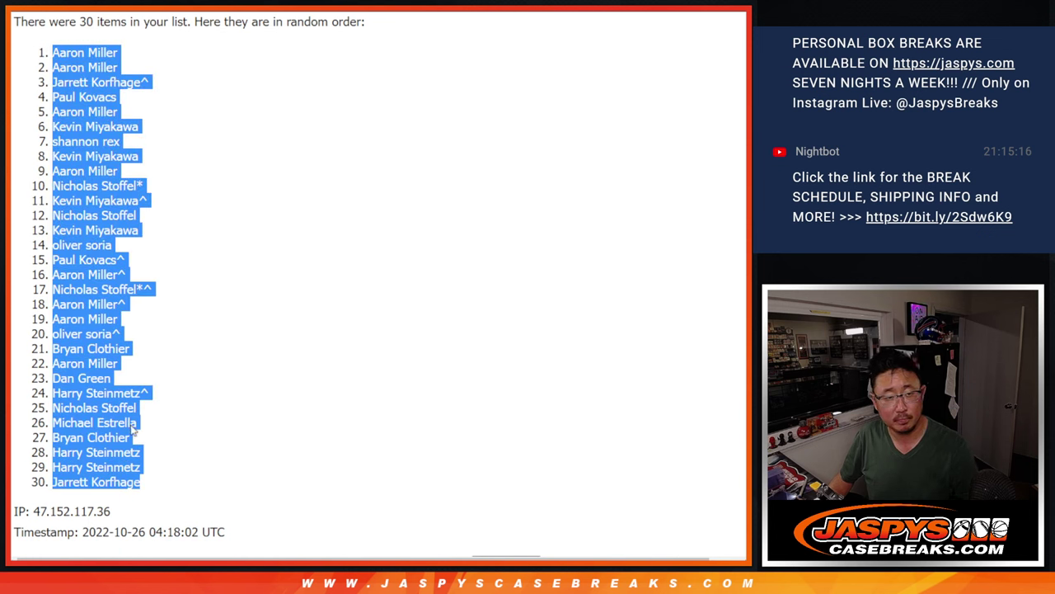
{"action": "key", "text": "ctrl+c"}
{"action": "key", "text": "alt+Tab"}
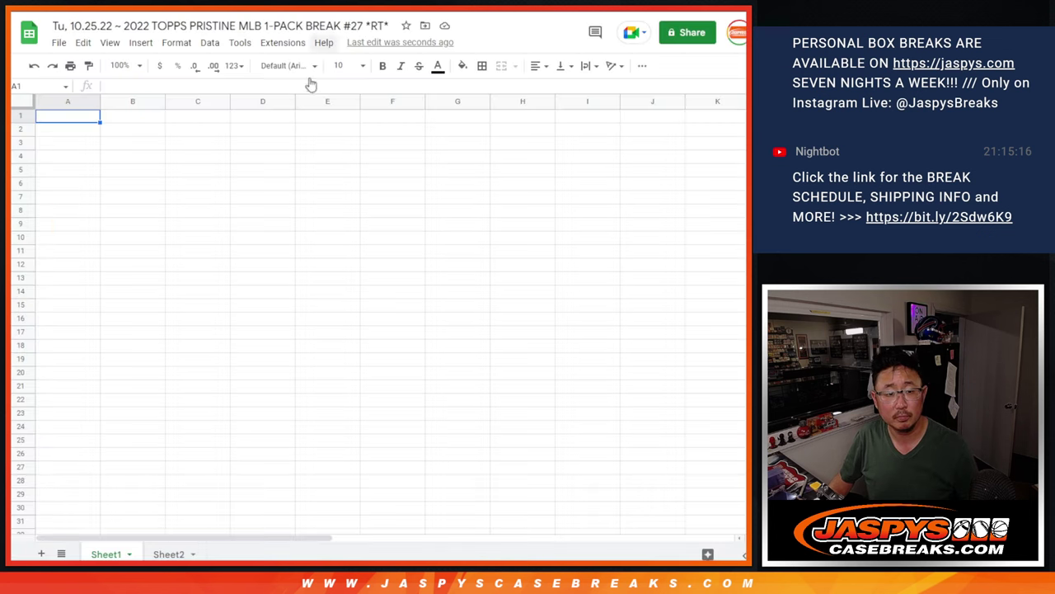
{"action": "key", "text": "ctrl+v"}
- Return to RANDOM.ORG and randomize the list of 30 MLB teams twelve times
{"action": "key", "text": "alt+Tab"}
{"action": "key", "text": "ctrl+Tab"}
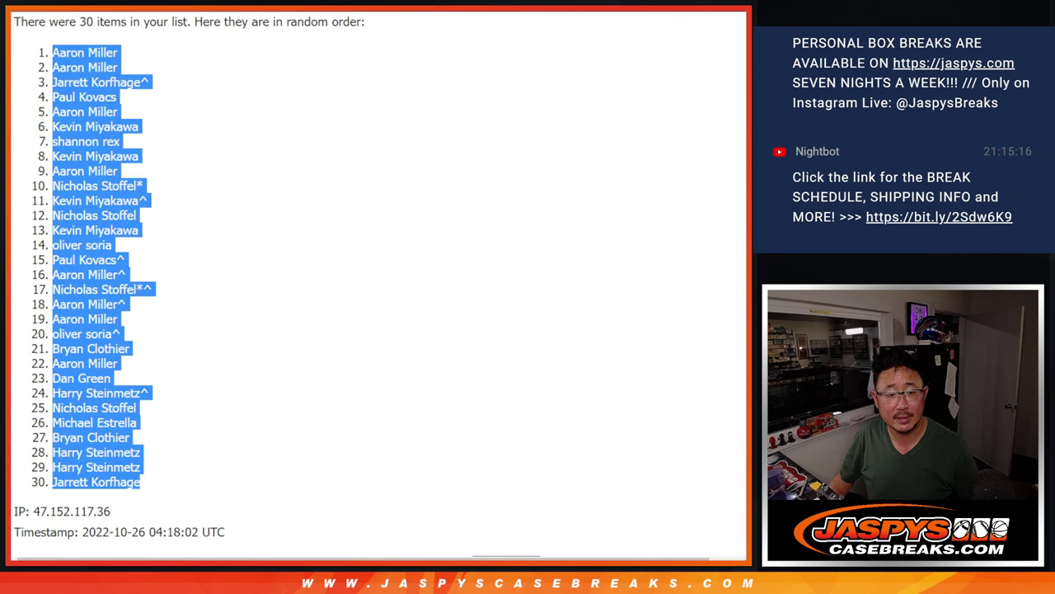
{"action": "scroll", "coordinate": [404, 208], "scroll_direction": "down", "scroll_amount": 1}
{"action": "key", "text": "ctrl+Tab"}
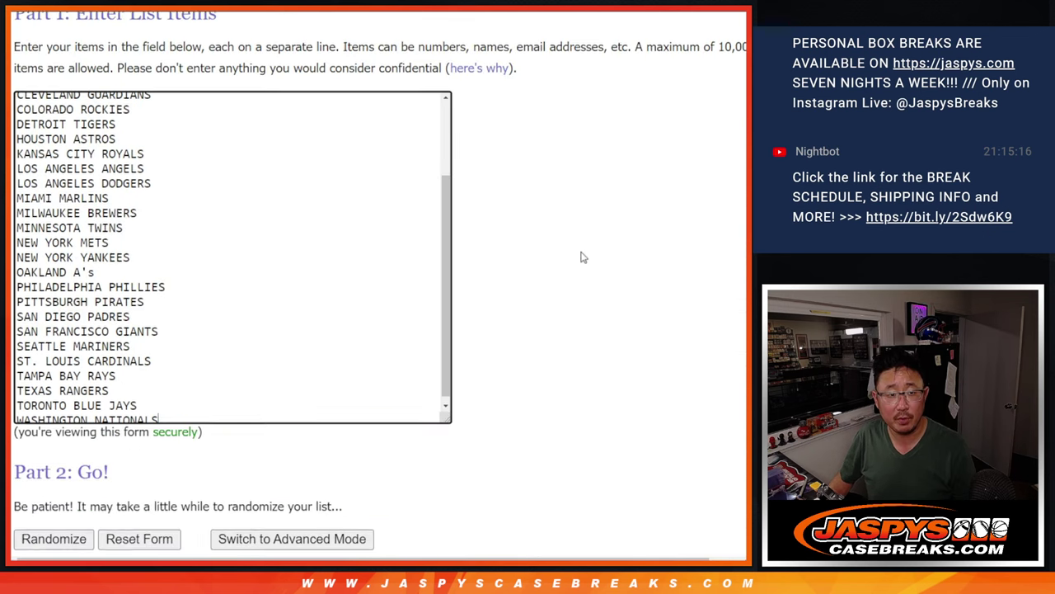
{"action": "scroll", "coordinate": [40, 471], "scroll_direction": "down", "scroll_amount": 1}
{"action": "left_click", "coordinate": [49, 438]}
{"action": "scroll", "coordinate": [34, 441], "scroll_direction": "down", "scroll_amount": 5}
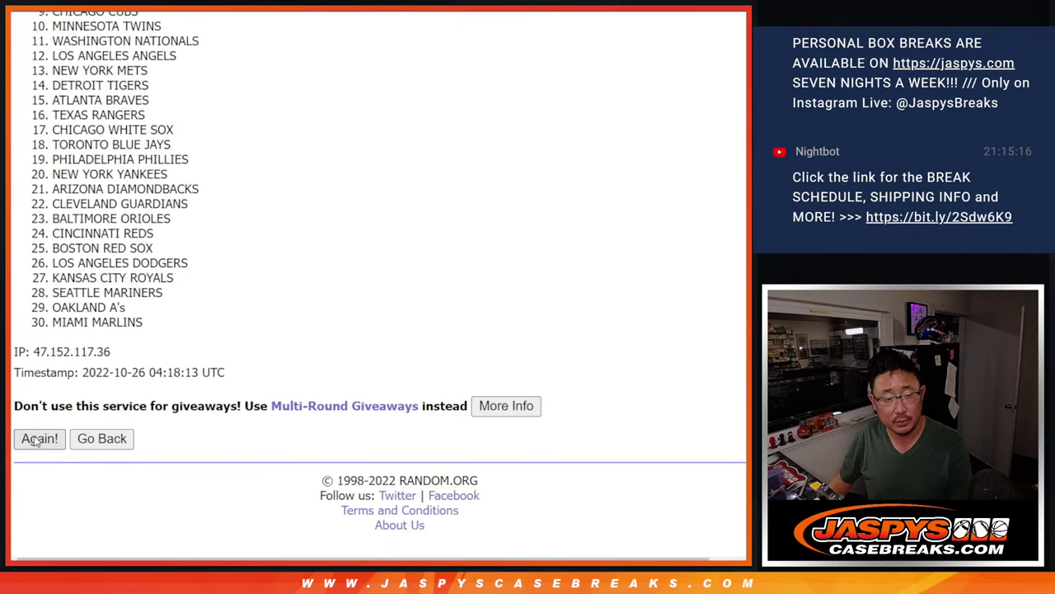
{"action": "left_click", "coordinate": [35, 439]}
{"action": "scroll", "coordinate": [35, 439], "scroll_direction": "down", "scroll_amount": 5}
{"action": "left_click", "coordinate": [37, 438]}
{"action": "scroll", "coordinate": [33, 441], "scroll_direction": "down", "scroll_amount": 5}
{"action": "left_click", "coordinate": [35, 440]}
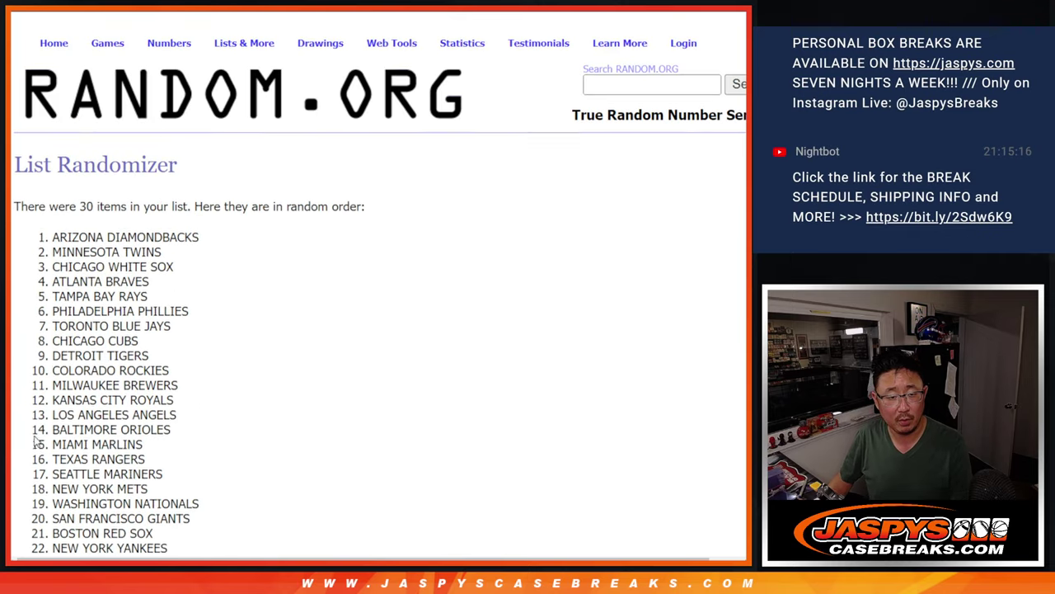
{"action": "scroll", "coordinate": [37, 440], "scroll_direction": "down", "scroll_amount": 5}
{"action": "left_click", "coordinate": [37, 438]}
{"action": "scroll", "coordinate": [36, 441], "scroll_direction": "down", "scroll_amount": 5}
{"action": "left_click", "coordinate": [37, 439]}
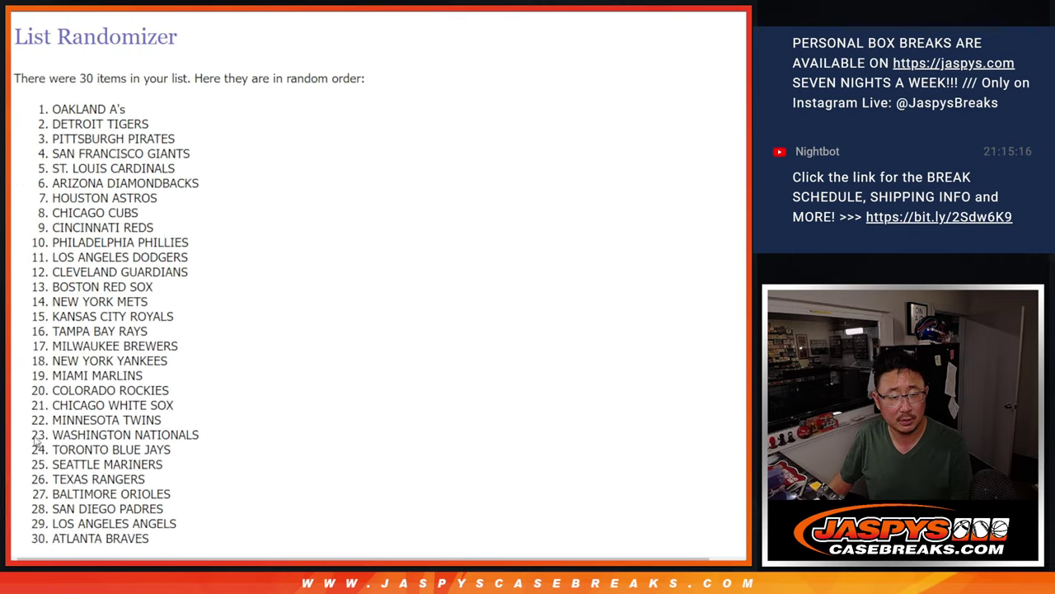
{"action": "scroll", "coordinate": [37, 439], "scroll_direction": "down", "scroll_amount": 5}
{"action": "left_click", "coordinate": [37, 439]}
{"action": "scroll", "coordinate": [38, 439], "scroll_direction": "down", "scroll_amount": 5}
{"action": "left_click", "coordinate": [37, 438]}
{"action": "scroll", "coordinate": [37, 439], "scroll_direction": "down", "scroll_amount": 5}
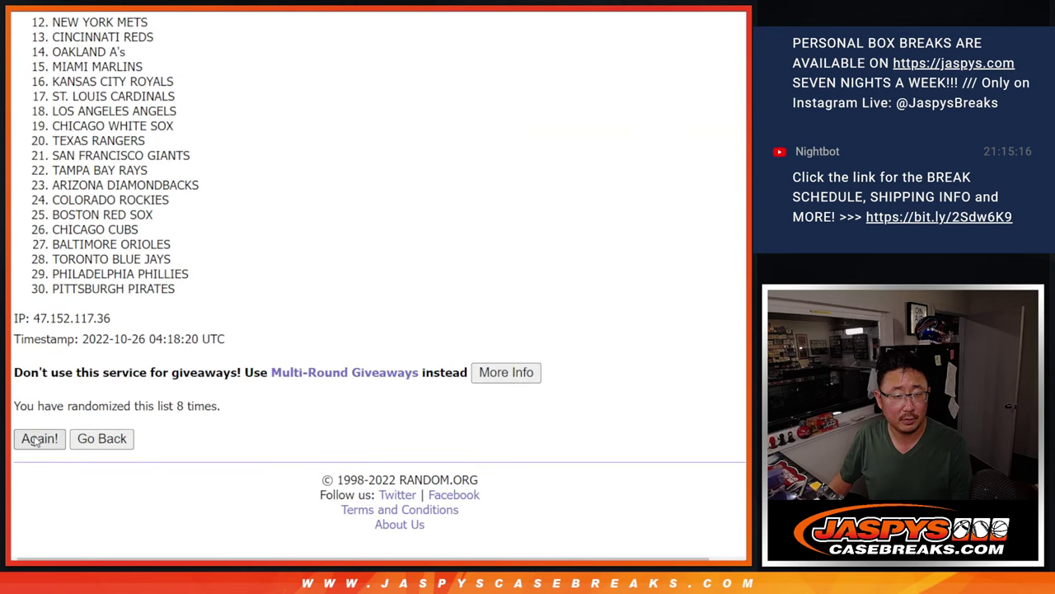
{"action": "left_click", "coordinate": [37, 439]}
{"action": "scroll", "coordinate": [37, 439], "scroll_direction": "down", "scroll_amount": 5}
{"action": "left_click", "coordinate": [38, 439]}
{"action": "scroll", "coordinate": [37, 440], "scroll_direction": "down", "scroll_amount": 5}
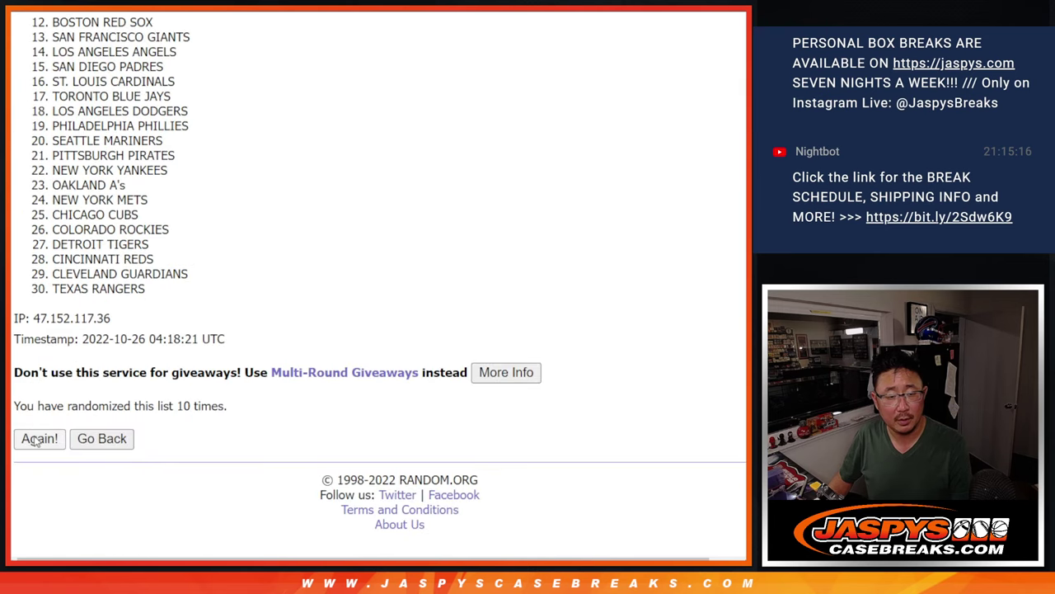
{"action": "left_click", "coordinate": [37, 439]}
{"action": "scroll", "coordinate": [37, 439], "scroll_direction": "down", "scroll_amount": 5}
{"action": "left_click", "coordinate": [37, 438]}
{"action": "scroll", "coordinate": [236, 263], "scroll_direction": "down", "scroll_amount": 5}
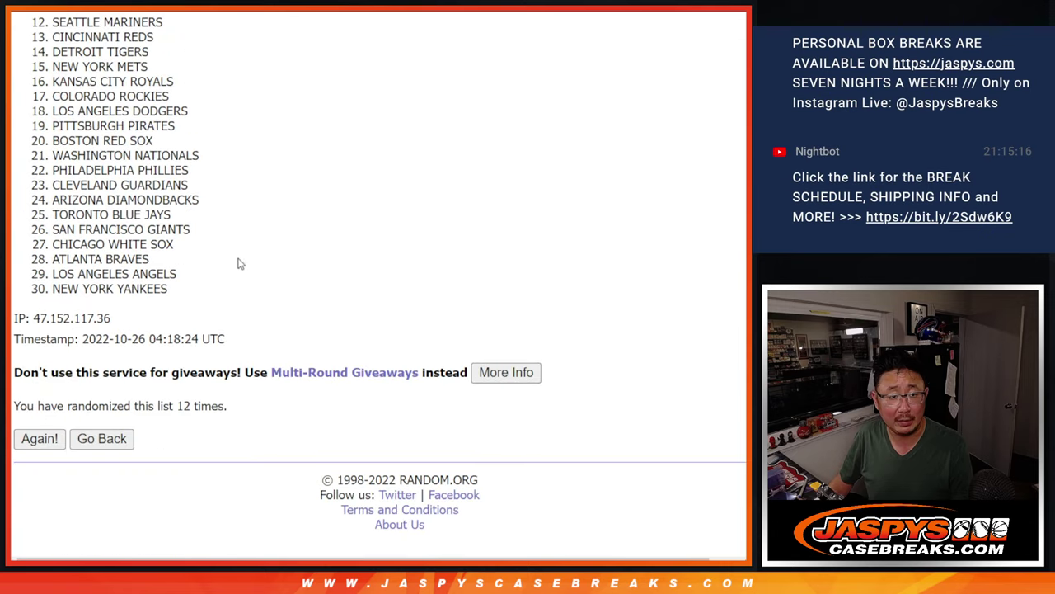
- Copy the 30 randomized teams and paste them beside the names in Sheet1, starting at B1
{"action": "scroll", "coordinate": [164, 301], "scroll_direction": "up", "scroll_amount": 3}
{"action": "left_click_drag", "start_coordinate": [51, 116], "coordinate": [209, 293]}
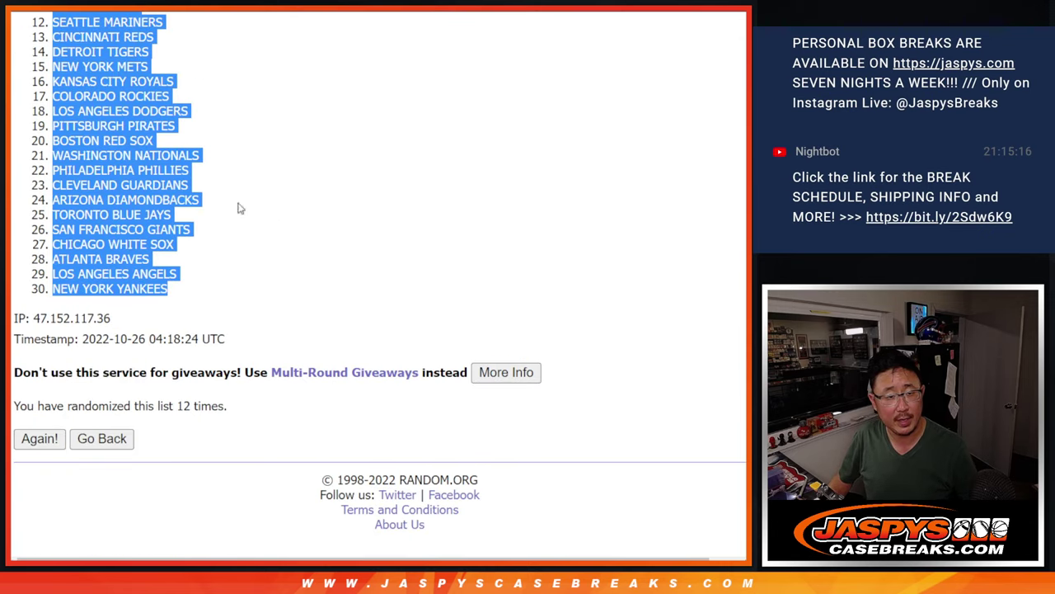
{"action": "key", "text": "ctrl+c"}
{"action": "key", "text": "alt+Tab"}
{"action": "left_click", "coordinate": [132, 117]}
{"action": "key", "text": "ctrl+v"}
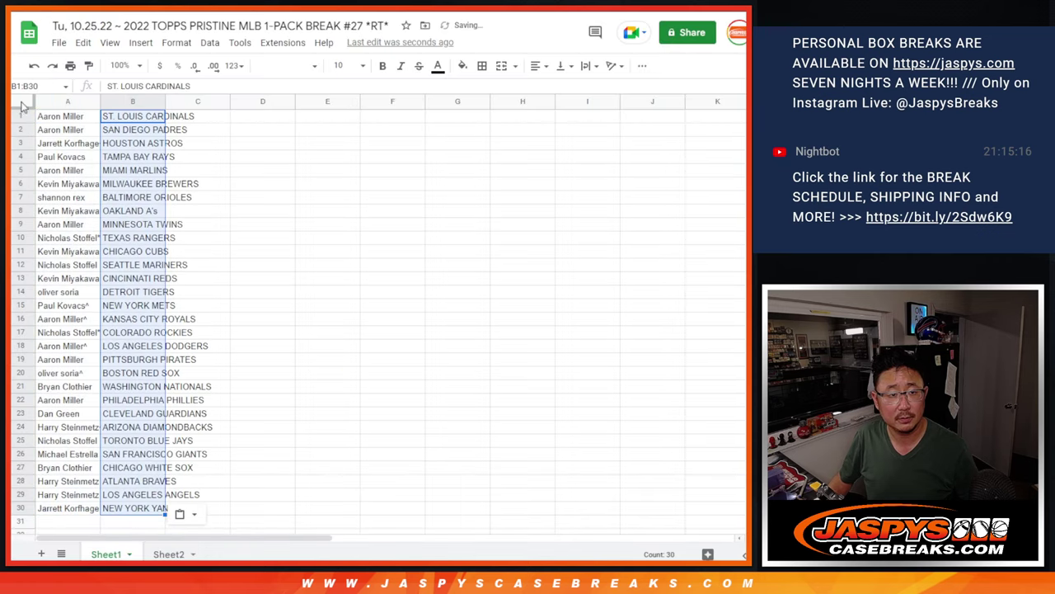
- Format the whole sheet in the Sorts Mill font at size 12 and fit the column widths to their contents
{"action": "left_click", "coordinate": [24, 102]}
{"action": "left_click", "coordinate": [297, 66]}
{"action": "left_click", "coordinate": [325, 191]}
{"action": "left_click", "coordinate": [345, 66]}
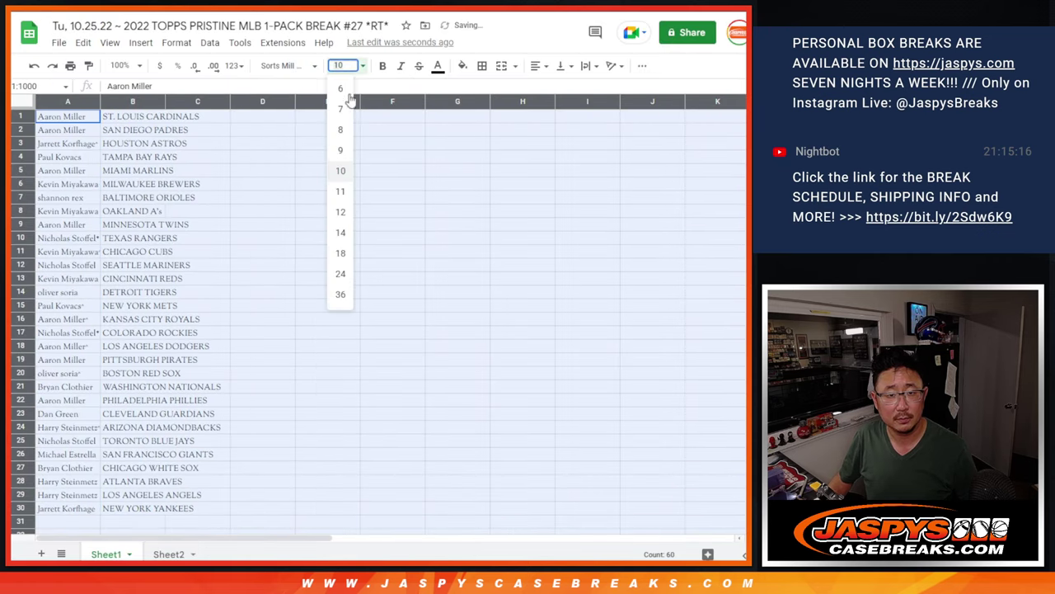
{"action": "left_click", "coordinate": [340, 212]}
{"action": "left_click", "coordinate": [123, 65]}
{"action": "left_click", "coordinate": [128, 197]}
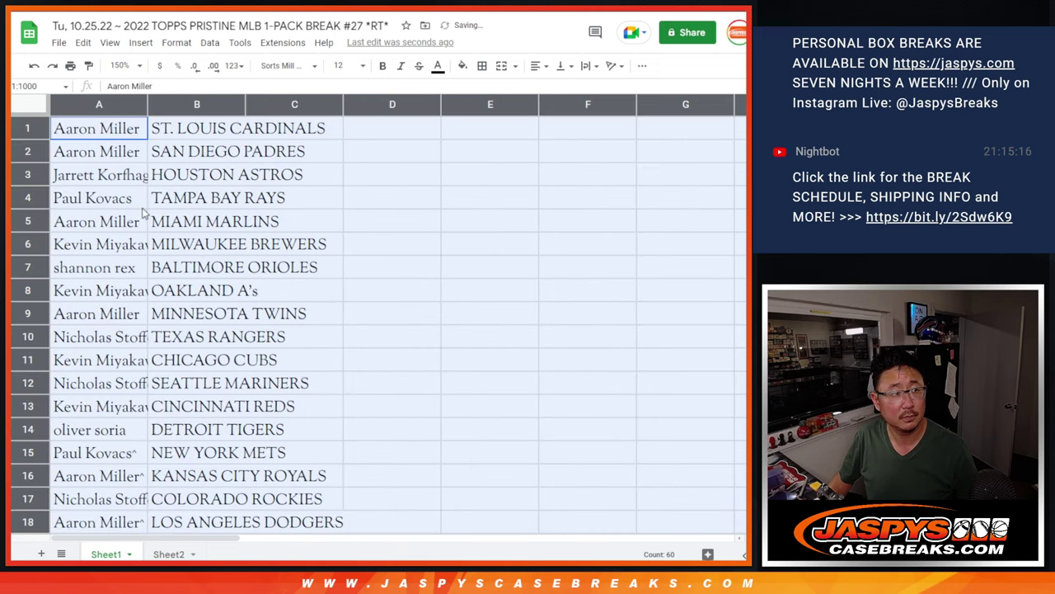
{"action": "double_click", "coordinate": [147, 104]}
- Review the name and team pairings in A1:B15 and then in A16:B30
{"action": "left_click", "coordinate": [229, 462], "text": "shift"}
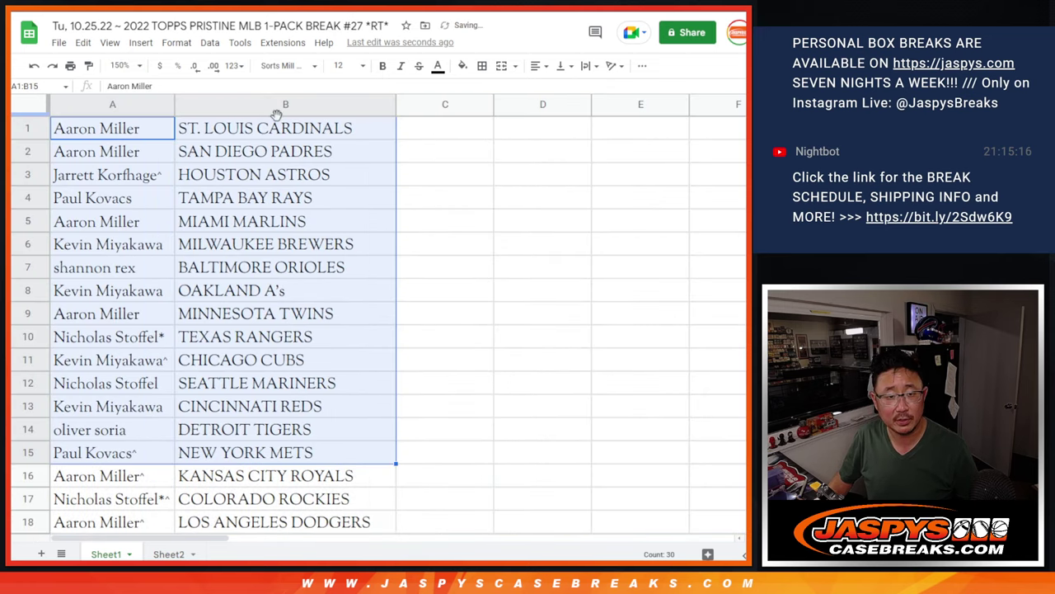
{"action": "scroll", "coordinate": [224, 464], "scroll_direction": "down", "scroll_amount": 4}
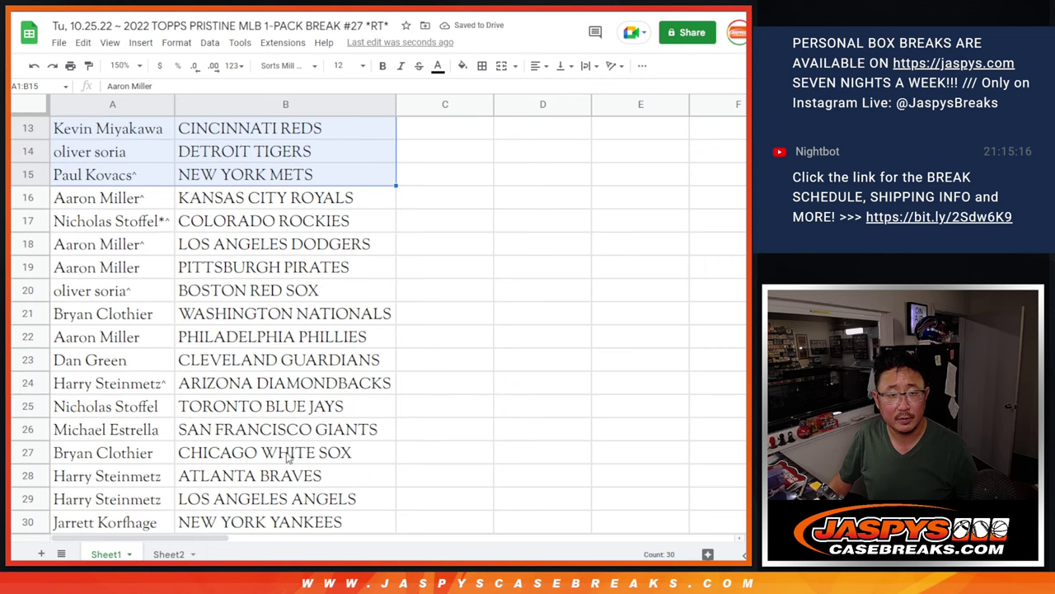
{"action": "left_click", "coordinate": [138, 201]}
{"action": "left_click", "coordinate": [369, 513], "text": "shift"}
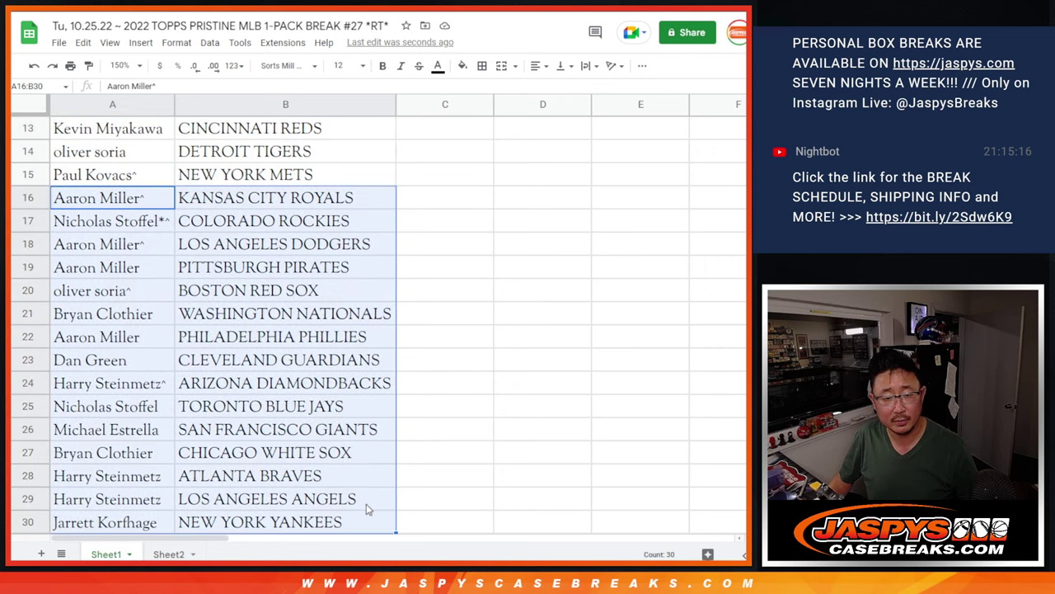
{"action": "scroll", "coordinate": [280, 237], "scroll_direction": "up", "scroll_amount": 4}
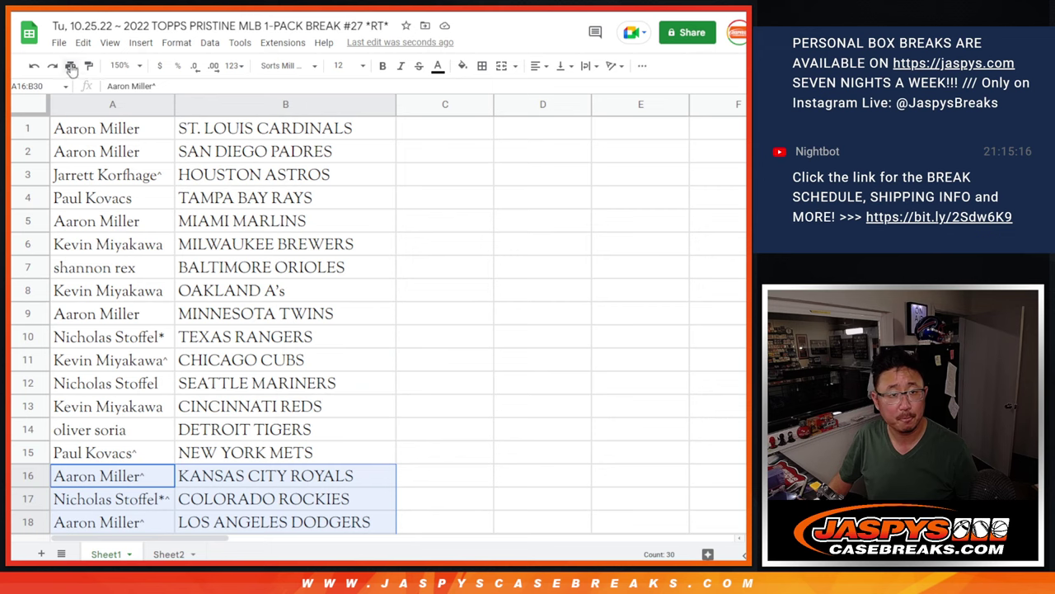
- Sort the sheet from A to Z by the team column and apply all borders to A1:B30
{"action": "left_click", "coordinate": [123, 66]}
{"action": "left_click", "coordinate": [125, 128]}
{"action": "right_click", "coordinate": [146, 102]}
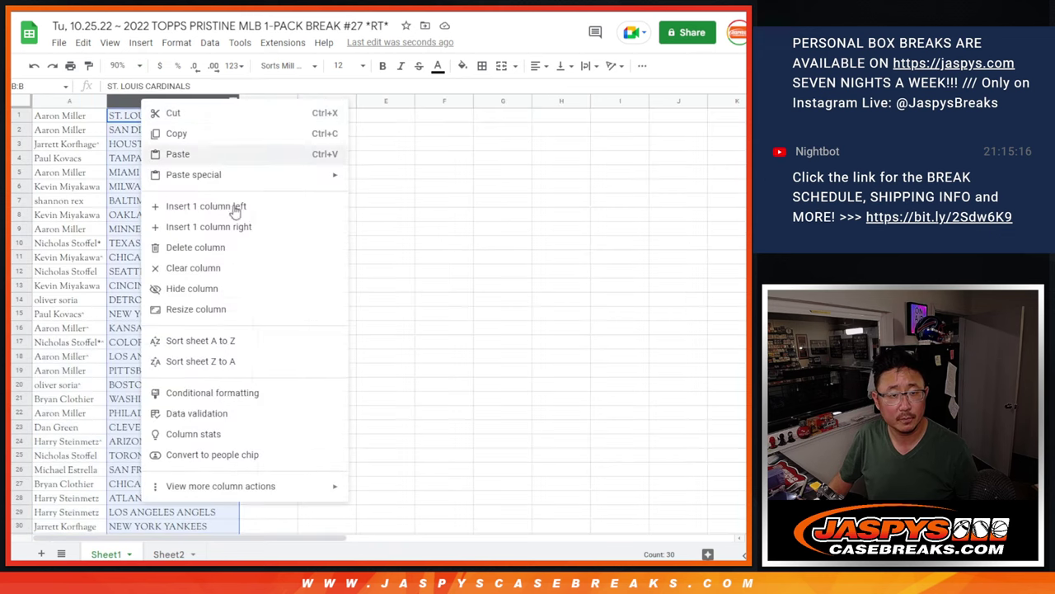
{"action": "left_click", "coordinate": [221, 343]}
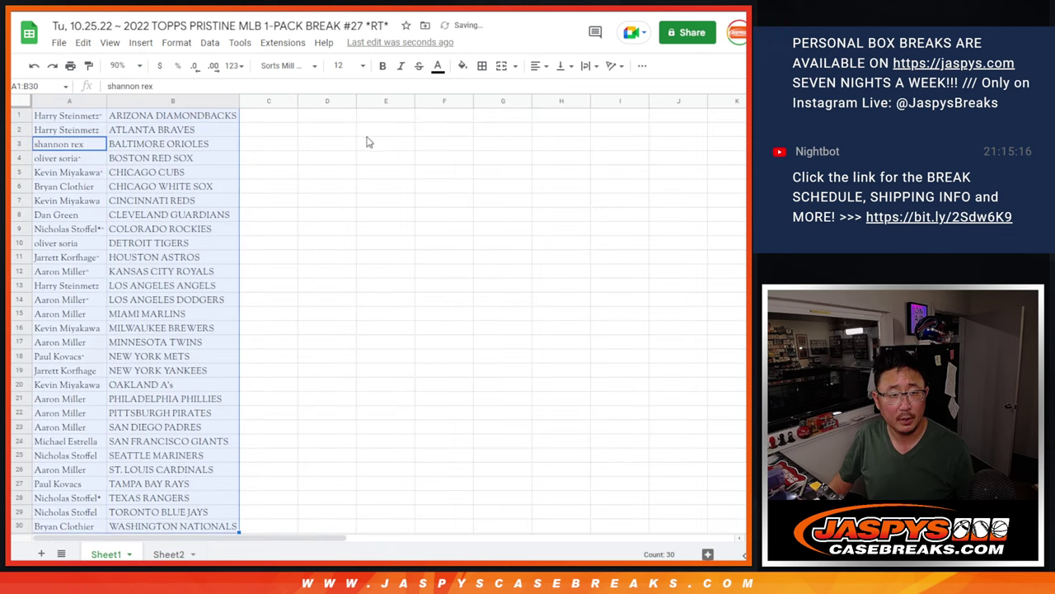
{"action": "left_click", "coordinate": [482, 66]}
{"action": "left_click", "coordinate": [487, 88]}
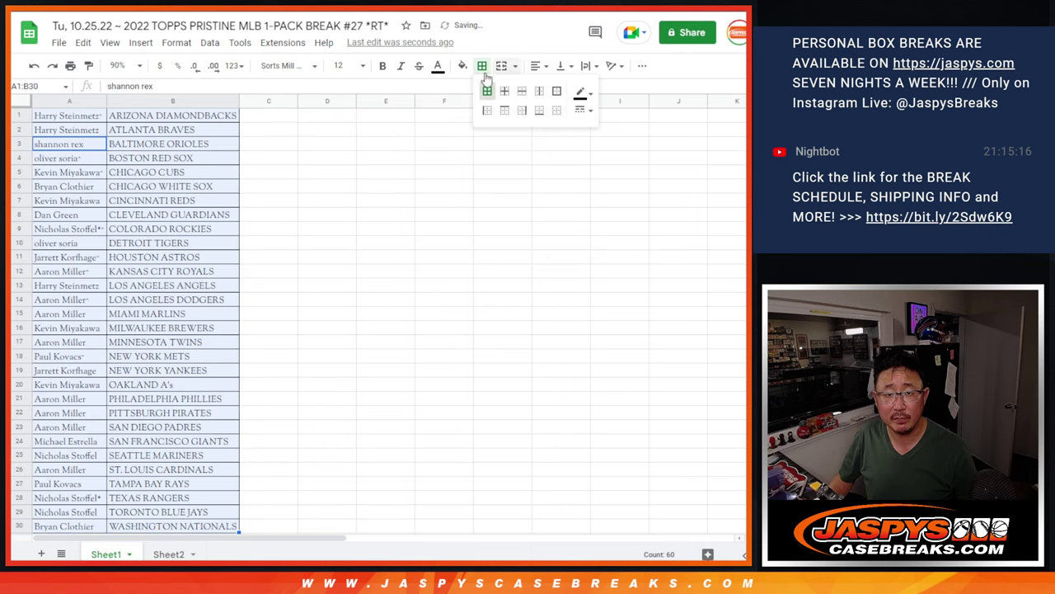
- Print the current sheet in portrait orientation with the workbook title included
{"action": "left_click", "coordinate": [71, 65]}
{"action": "left_click", "coordinate": [670, 199]}
{"action": "left_click", "coordinate": [640, 393]}
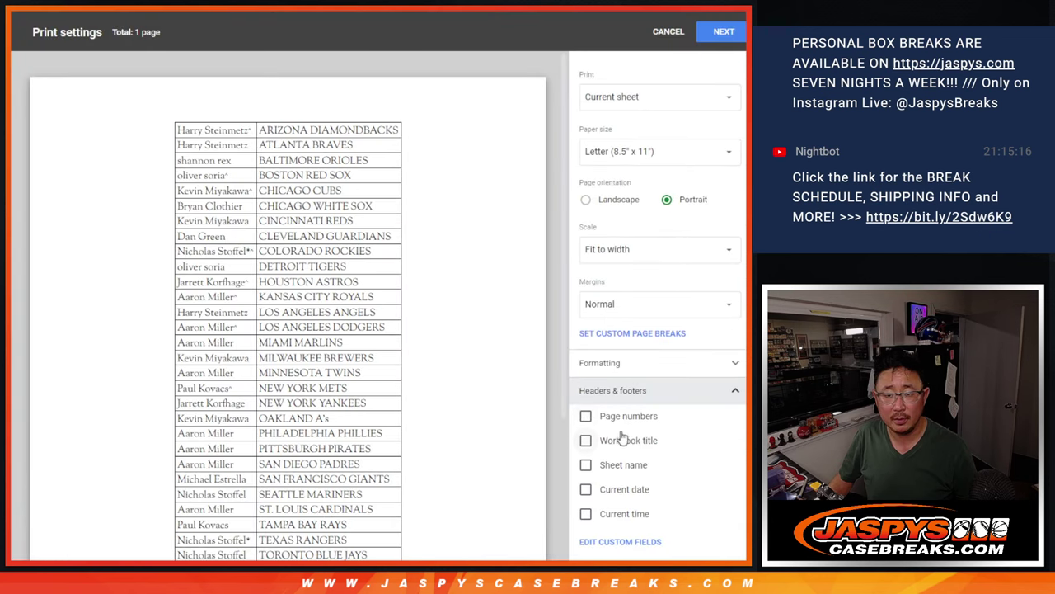
{"action": "left_click", "coordinate": [618, 440]}
{"action": "left_click", "coordinate": [724, 31]}
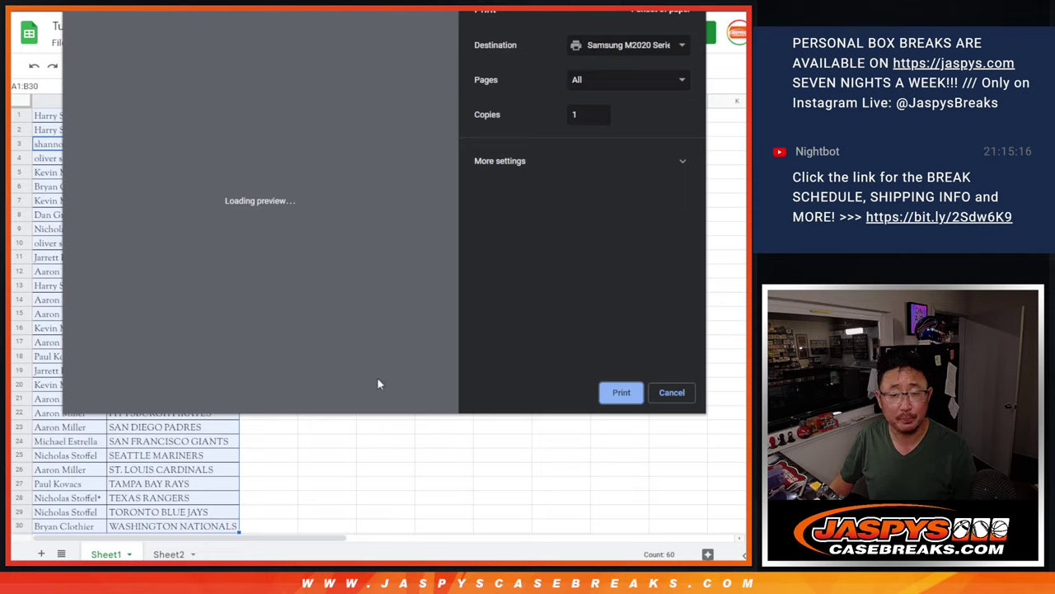
{"action": "key", "text": "Return"}
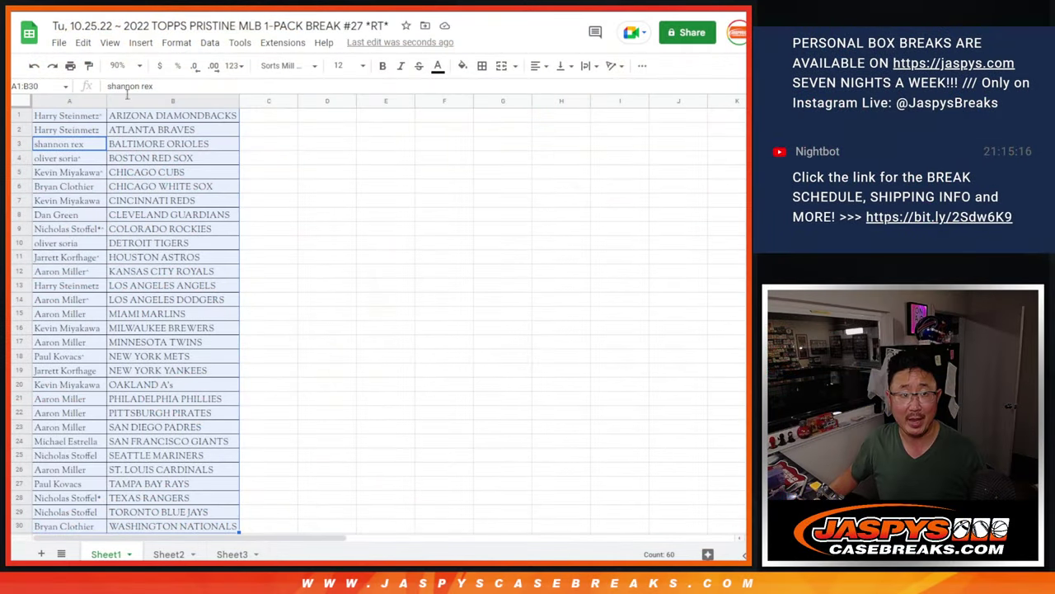
- Copy the names in A1:A30 of Sheet1 and enter them as the list items in the RANDOM.ORG List Randomizer
{"action": "left_click", "coordinate": [89, 116]}
{"action": "scroll", "coordinate": [237, 243], "scroll_direction": "down", "scroll_amount": 5}
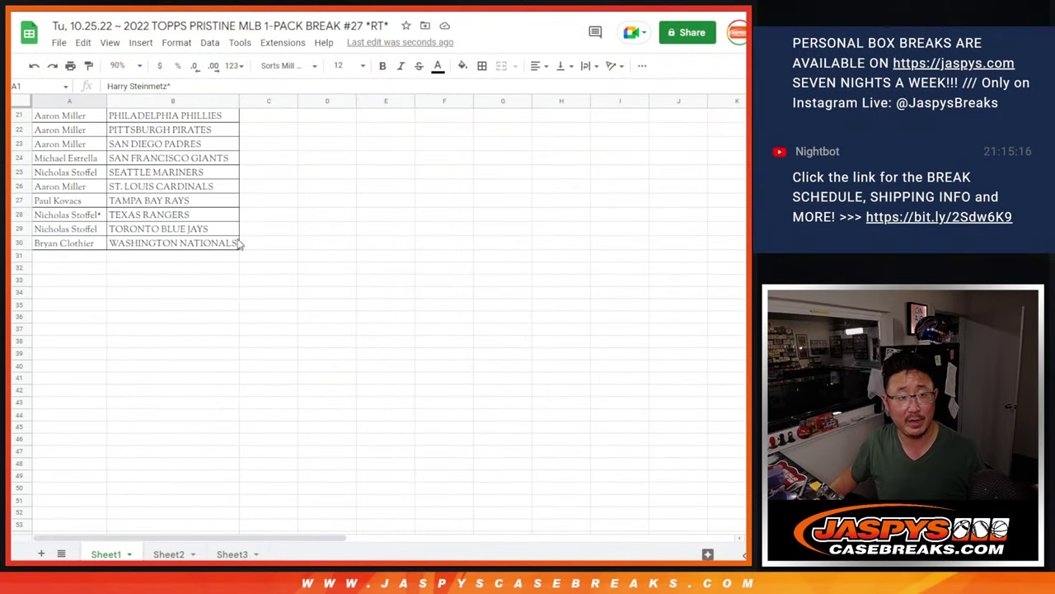
{"action": "left_click", "coordinate": [93, 246], "text": "shift"}
{"action": "scroll", "coordinate": [500, 141], "scroll_direction": "up", "scroll_amount": 5}
{"action": "key", "text": "ctrl+c"}
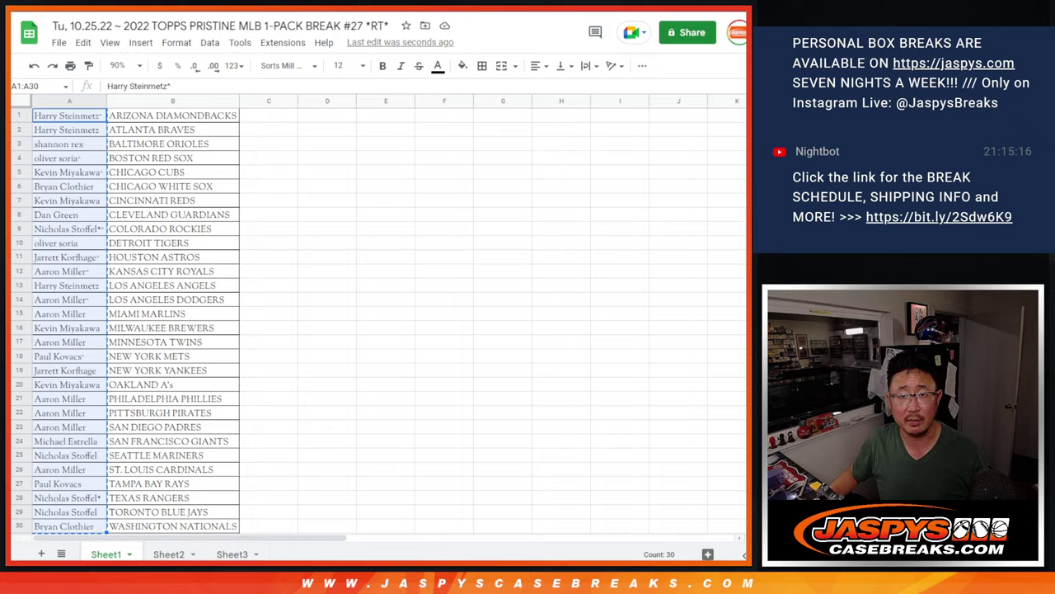
{"action": "key", "text": "alt+Tab"}
{"action": "left_click", "coordinate": [273, 370]}
{"action": "key", "text": "ctrl+v"}
{"action": "scroll", "coordinate": [353, 400], "scroll_direction": "up", "scroll_amount": 7}
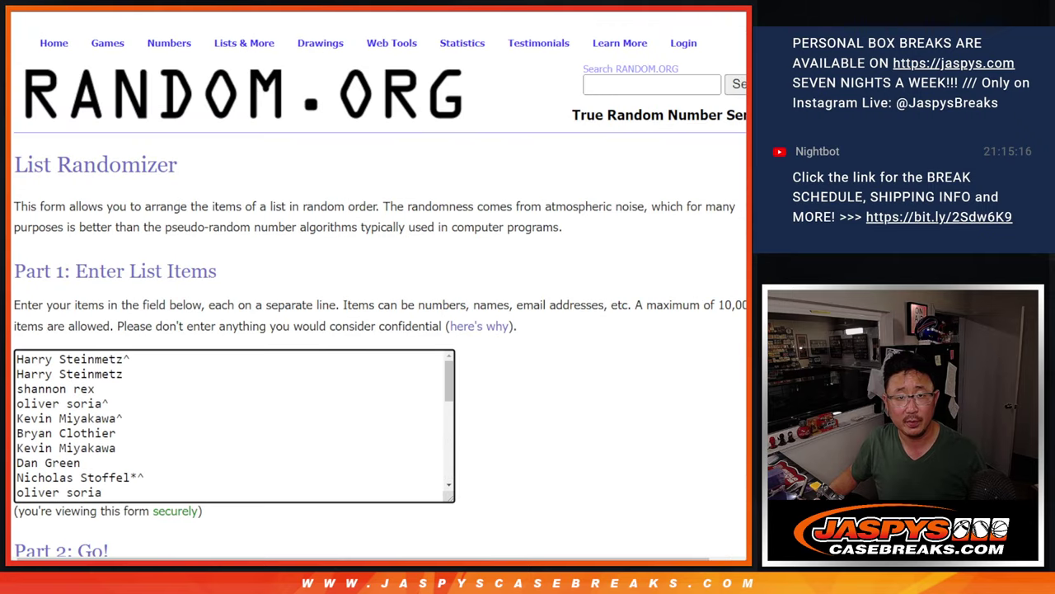
- Examine the giveaway teams on Sheet3, the break's product page, and the names entered in the List Randomizer
{"action": "key", "text": "alt+Tab"}
{"action": "left_click", "coordinate": [229, 554]}
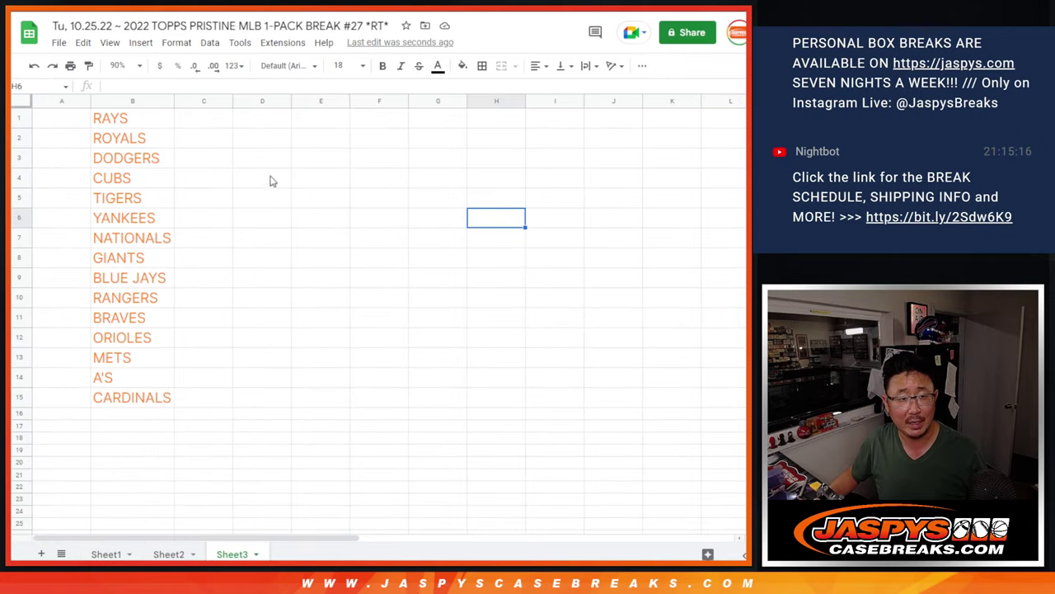
{"action": "left_click", "coordinate": [46, 100]}
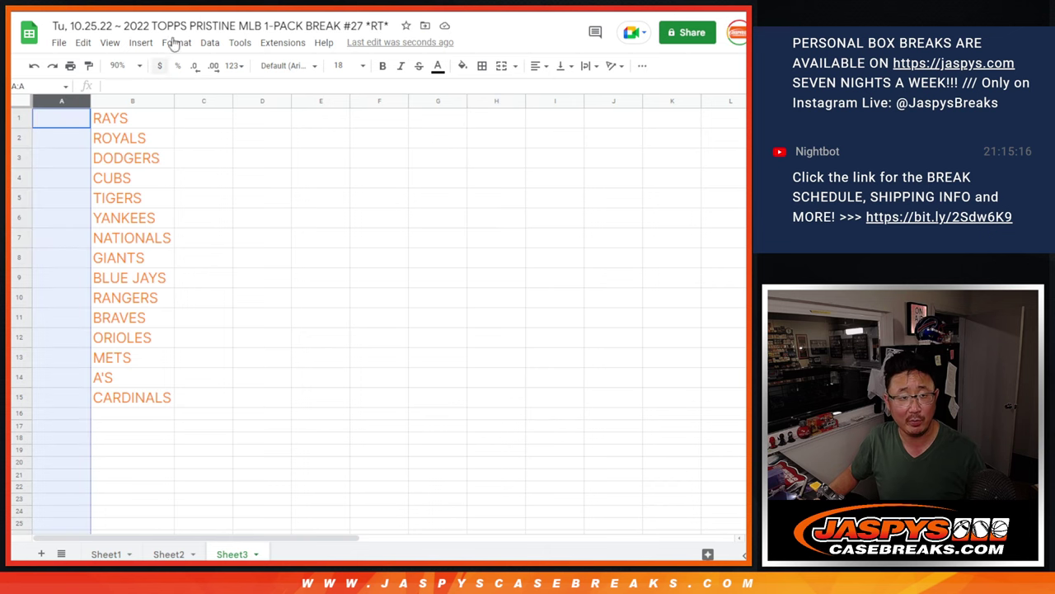
{"action": "key", "text": "alt+Tab"}
{"action": "scroll", "coordinate": [448, 140], "scroll_direction": "up", "scroll_amount": 5}
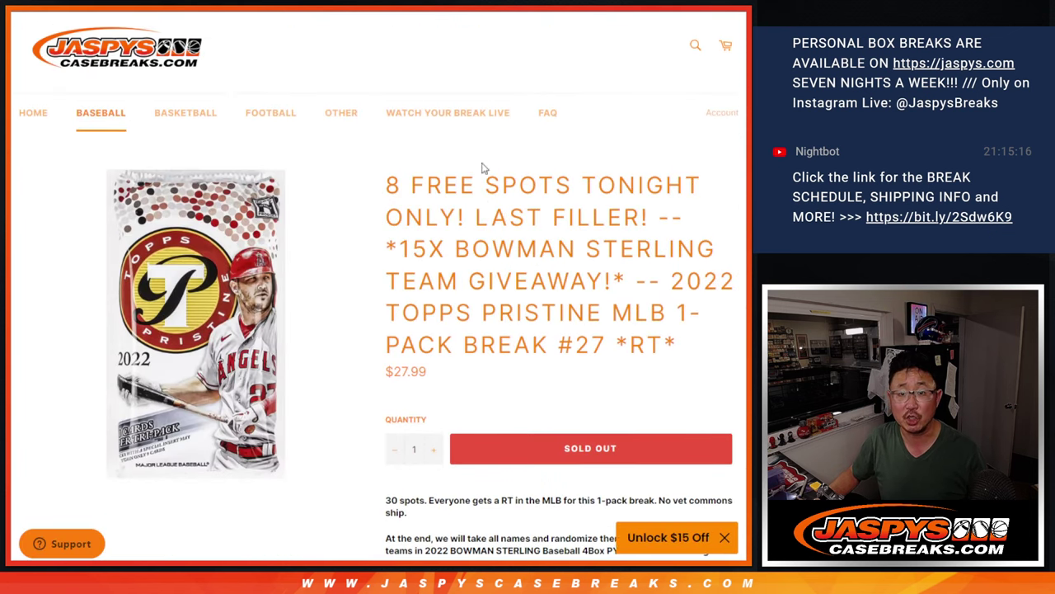
{"action": "key", "text": "alt+Tab"}
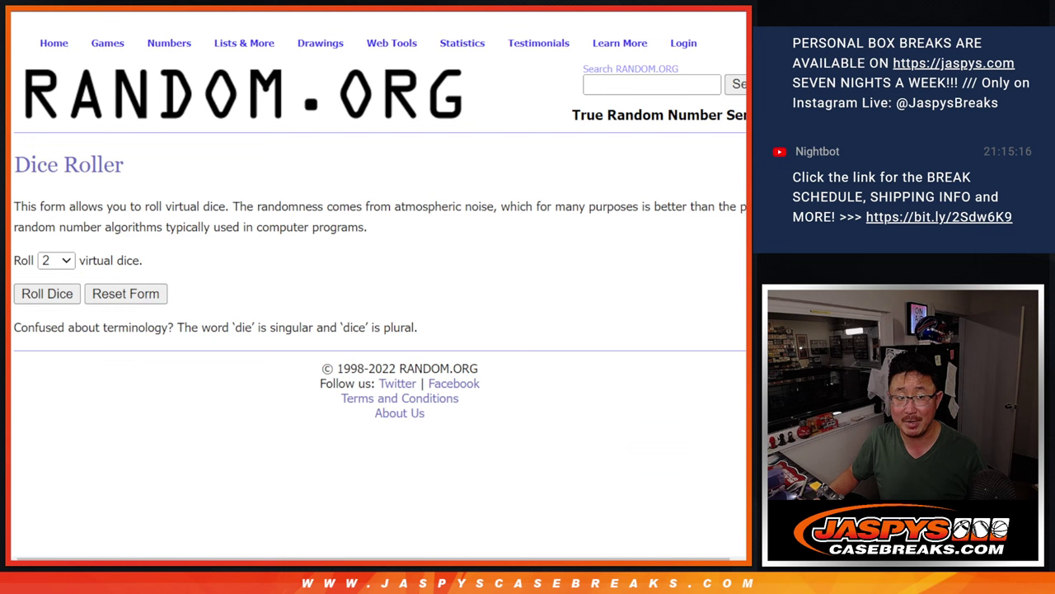
{"action": "key", "text": "ctrl+Tab"}
{"action": "scroll", "coordinate": [354, 434], "scroll_direction": "down", "scroll_amount": 10}
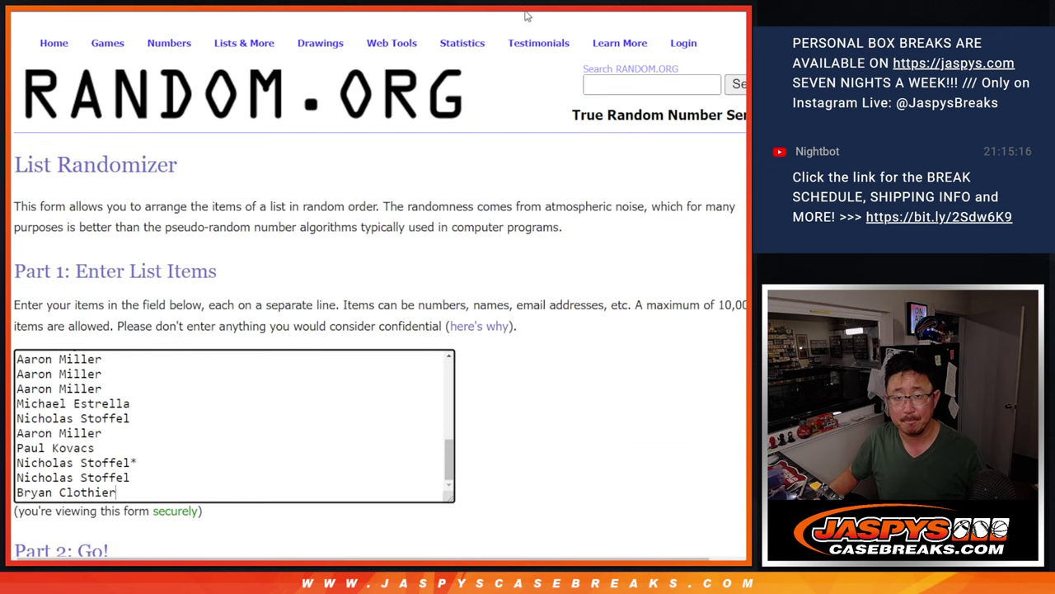
- Roll two virtual dice in the RANDOM.ORG Dice Roller and return to the List Randomizer
{"action": "key", "text": "ctrl+shift+Tab"}
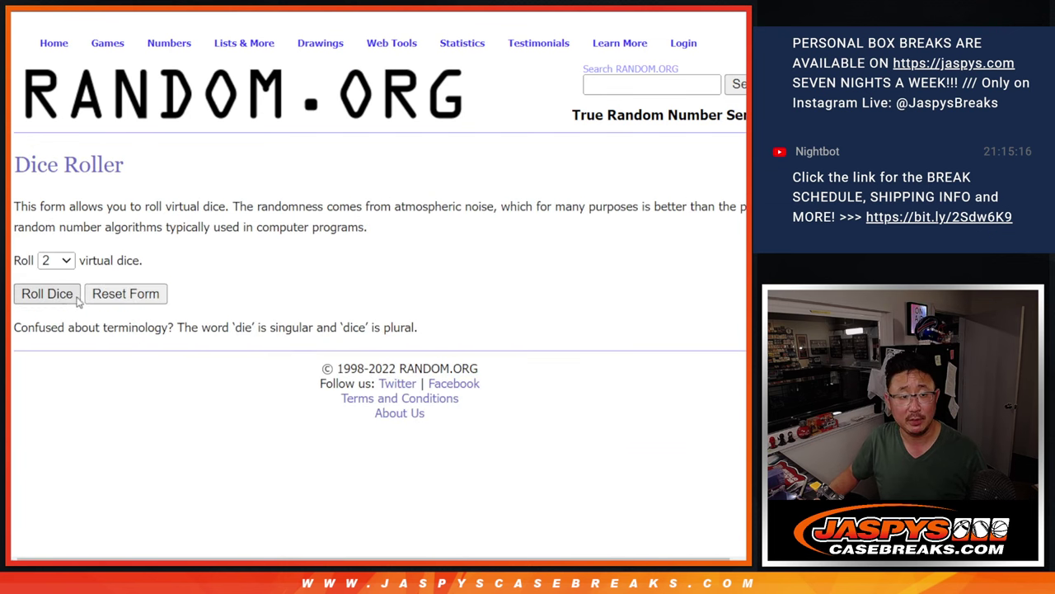
{"action": "left_click", "coordinate": [60, 297]}
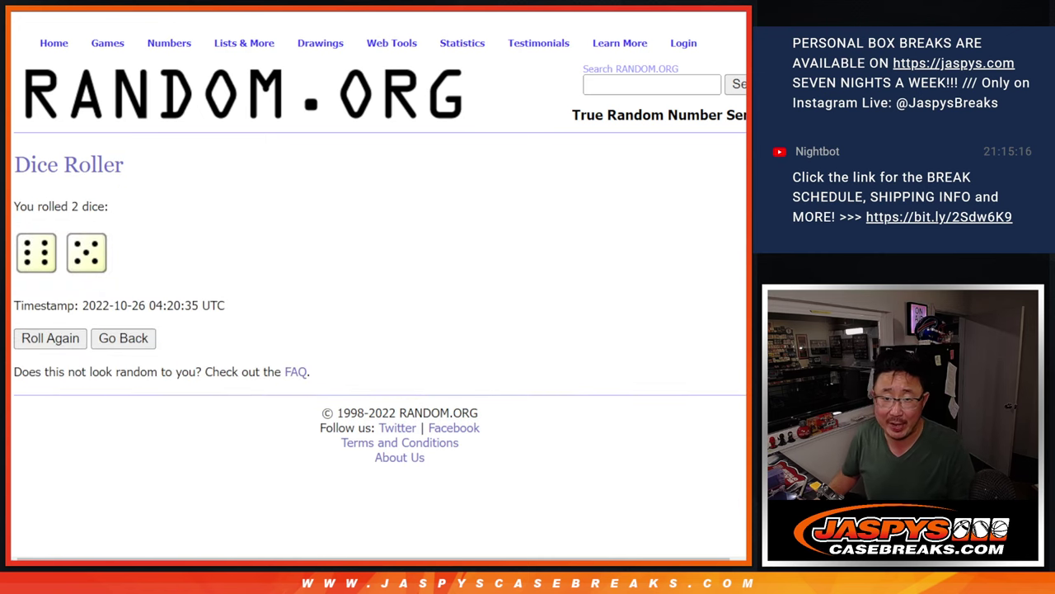
{"action": "key", "text": "ctrl+Tab"}
- Randomize the 30-name list 11 times in the List Randomizer
{"action": "scroll", "coordinate": [139, 404], "scroll_direction": "down", "scroll_amount": 2}
{"action": "left_click", "coordinate": [52, 438]}
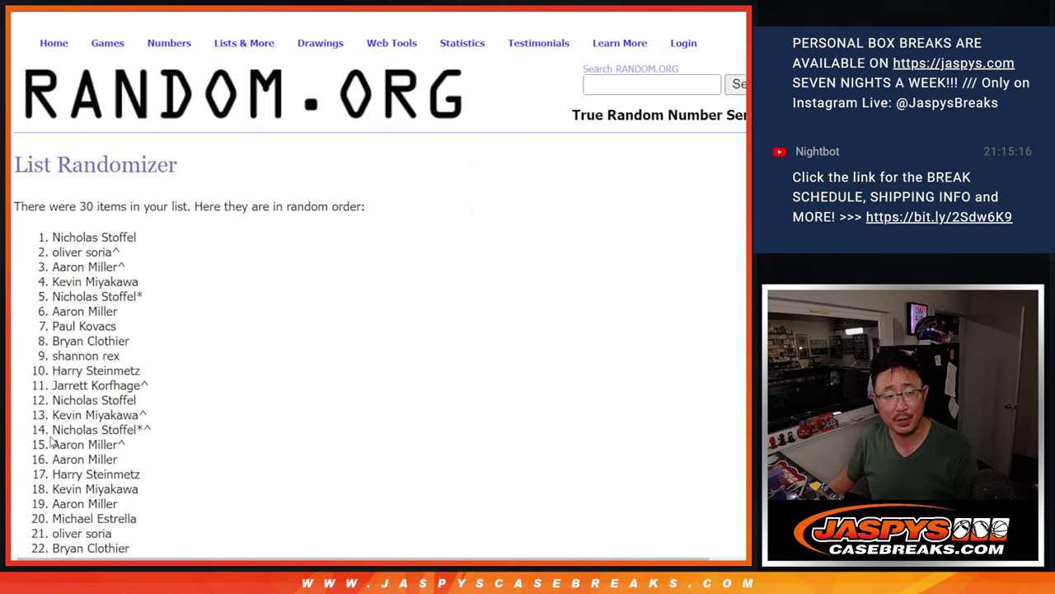
{"action": "scroll", "coordinate": [52, 442], "scroll_direction": "down", "scroll_amount": 4}
{"action": "left_click", "coordinate": [43, 440]}
{"action": "scroll", "coordinate": [37, 441], "scroll_direction": "down", "scroll_amount": 5}
{"action": "left_click", "coordinate": [36, 441]}
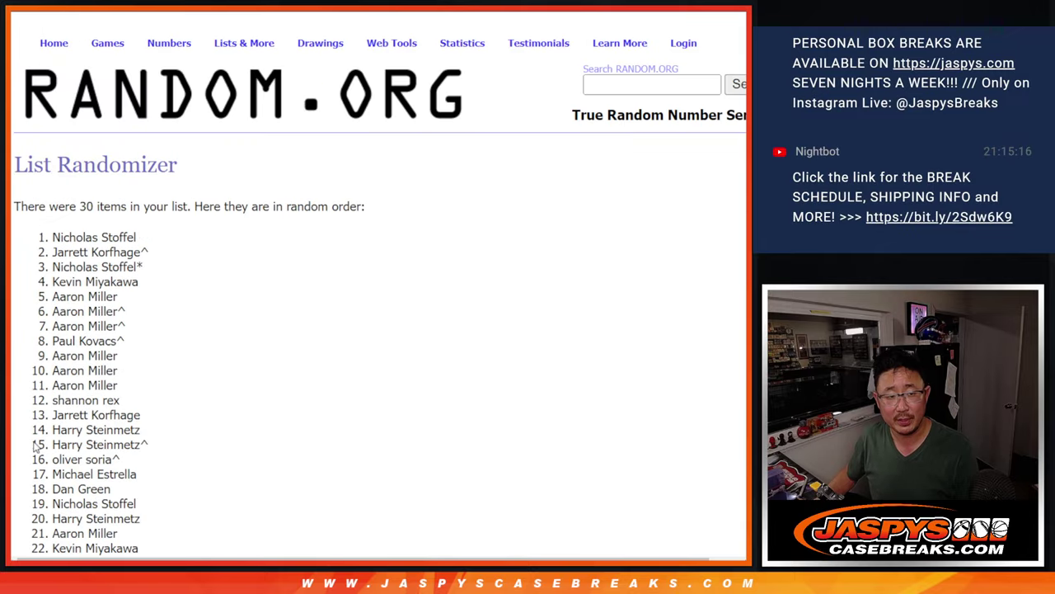
{"action": "scroll", "coordinate": [35, 445], "scroll_direction": "down", "scroll_amount": 5}
{"action": "left_click", "coordinate": [37, 440]}
{"action": "scroll", "coordinate": [36, 443], "scroll_direction": "down", "scroll_amount": 5}
{"action": "left_click", "coordinate": [36, 439]}
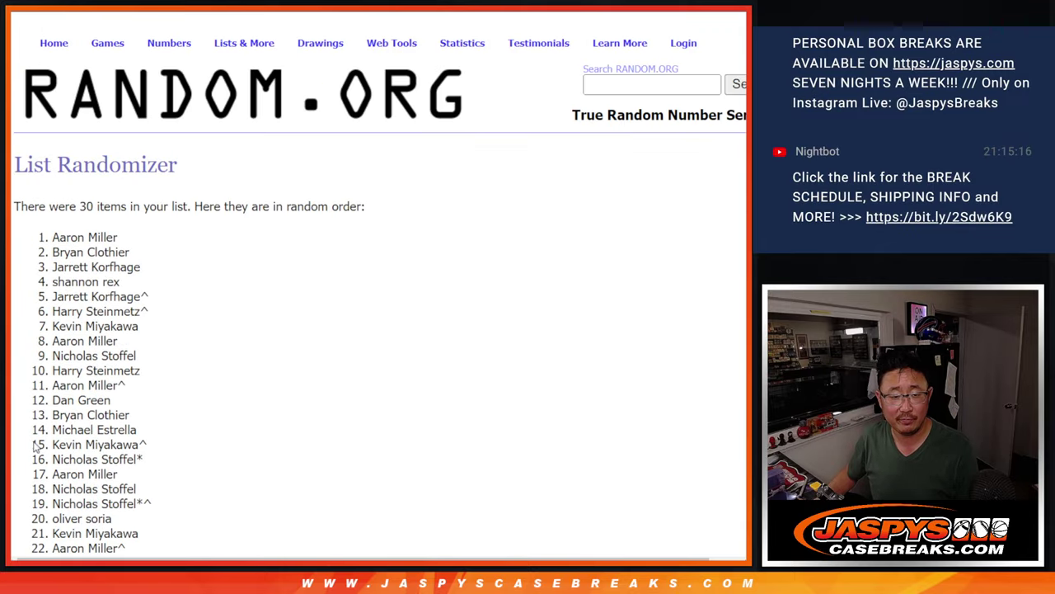
{"action": "scroll", "coordinate": [35, 446], "scroll_direction": "down", "scroll_amount": 5}
{"action": "left_click", "coordinate": [36, 439]}
{"action": "scroll", "coordinate": [35, 443], "scroll_direction": "down", "scroll_amount": 5}
{"action": "left_click", "coordinate": [36, 440]}
{"action": "scroll", "coordinate": [35, 445], "scroll_direction": "down", "scroll_amount": 5}
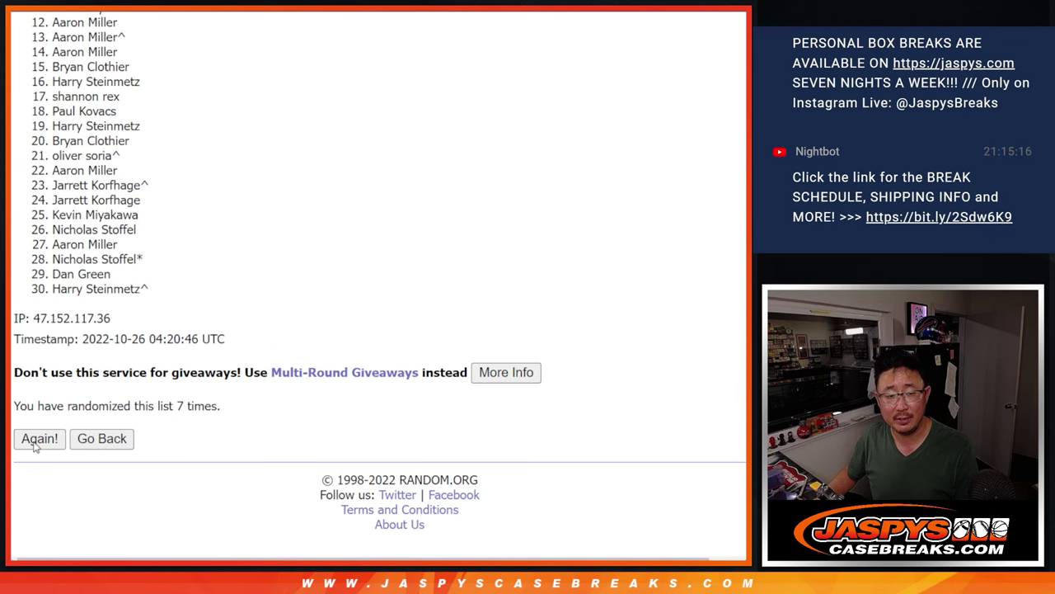
{"action": "left_click", "coordinate": [36, 440]}
{"action": "scroll", "coordinate": [35, 443], "scroll_direction": "down", "scroll_amount": 5}
{"action": "left_click", "coordinate": [36, 439]}
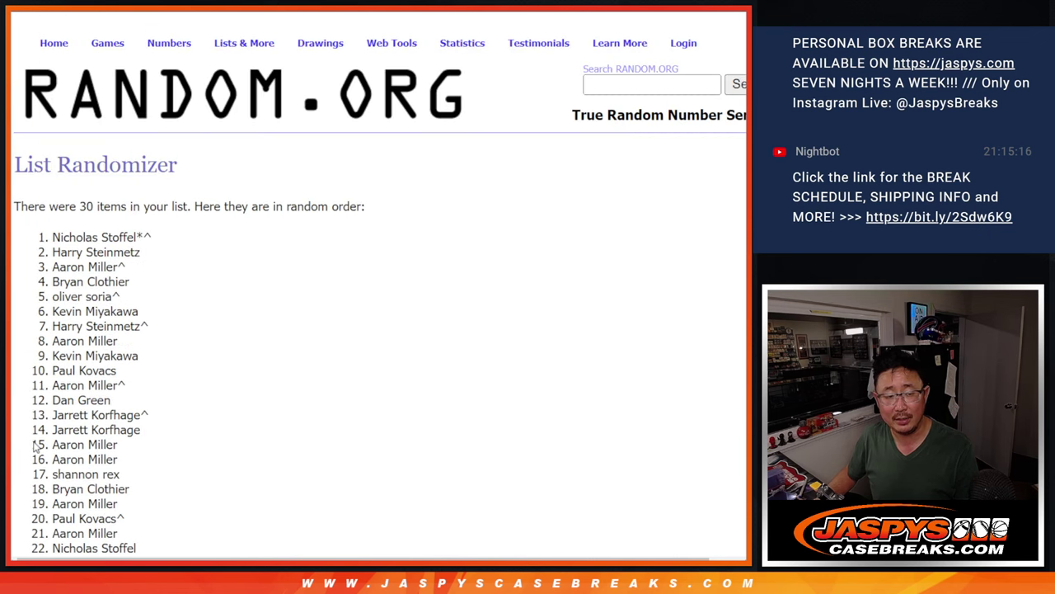
{"action": "scroll", "coordinate": [36, 445], "scroll_direction": "down", "scroll_amount": 5}
{"action": "left_click", "coordinate": [36, 439]}
{"action": "scroll", "coordinate": [36, 445], "scroll_direction": "down", "scroll_amount": 5}
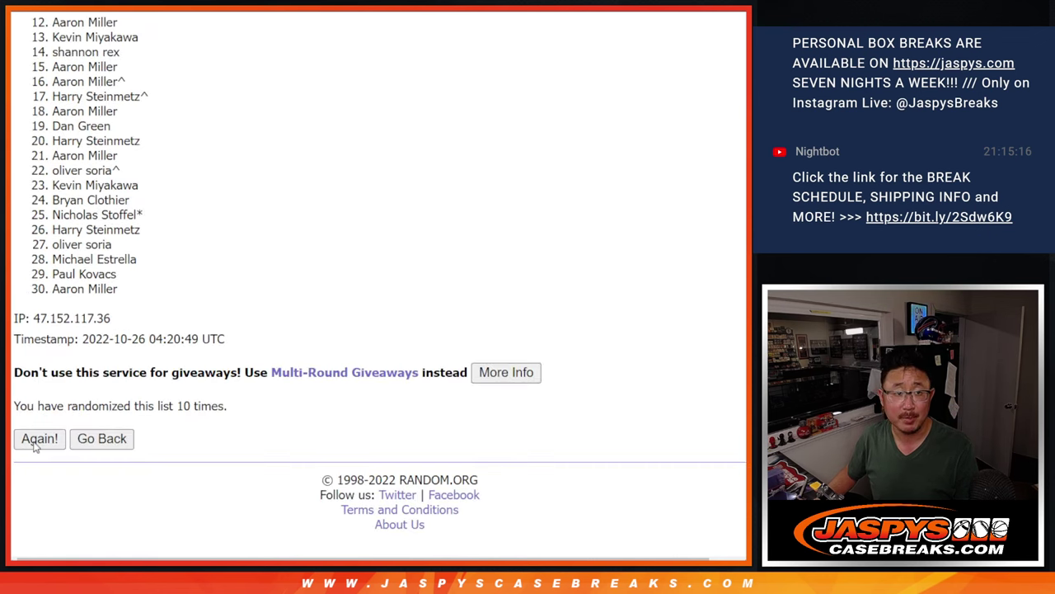
{"action": "left_click", "coordinate": [37, 439]}
{"action": "scroll", "coordinate": [478, 292], "scroll_direction": "down", "scroll_amount": 5}
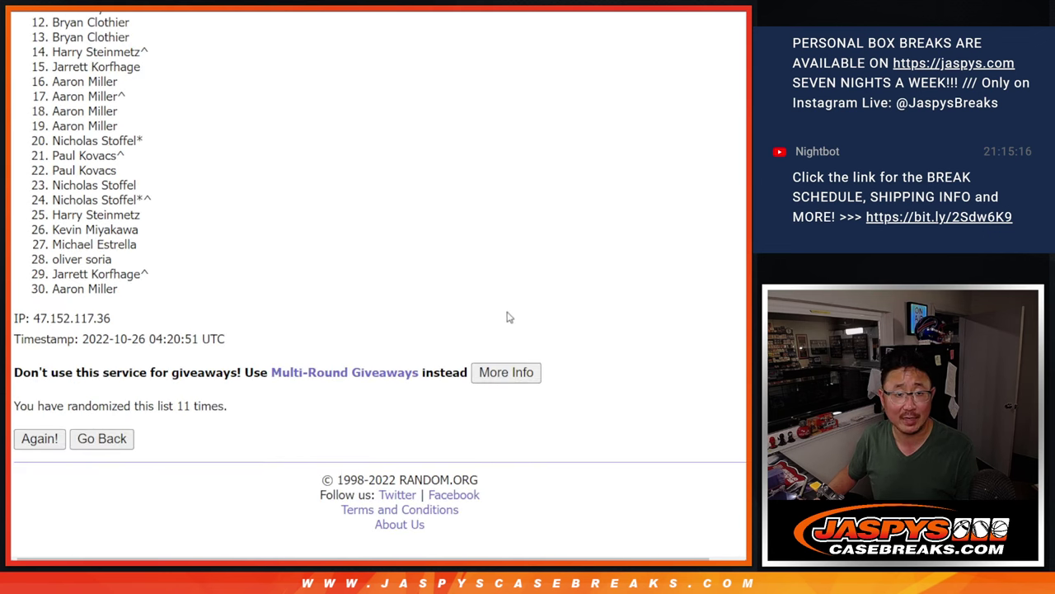
- Copy the first 15 names of the randomized list and paste them into A1:A15 of Sheet3 beside the teams
{"action": "scroll", "coordinate": [511, 317], "scroll_direction": "up", "scroll_amount": 1}
{"action": "scroll", "coordinate": [329, 247], "scroll_direction": "up", "scroll_amount": 1}
{"action": "scroll", "coordinate": [208, 192], "scroll_direction": "up", "scroll_amount": 1}
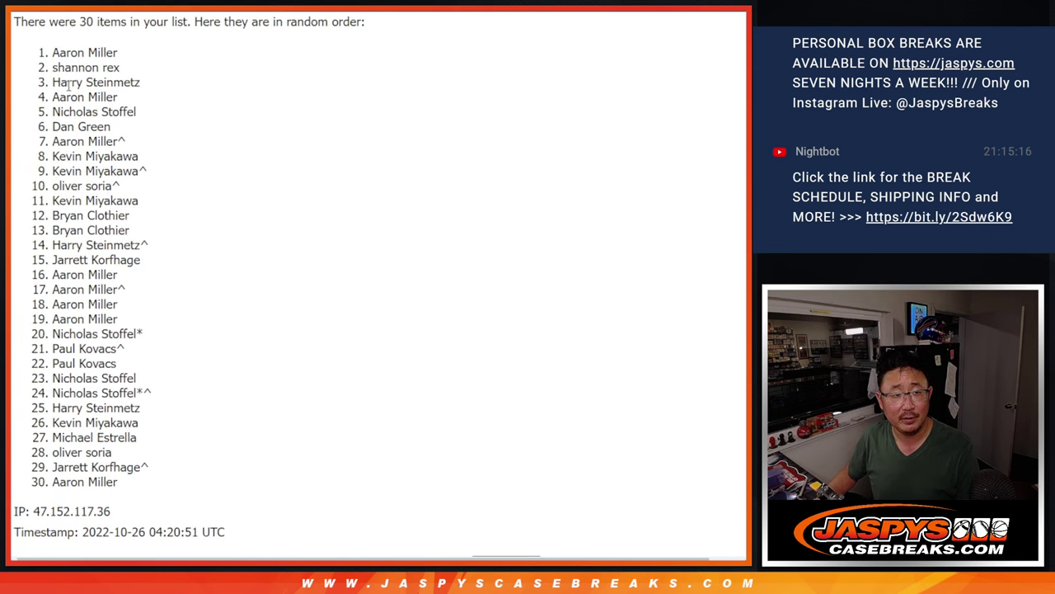
{"action": "left_click_drag", "start_coordinate": [54, 53], "coordinate": [180, 262]}
{"action": "key", "text": "ctrl+c"}
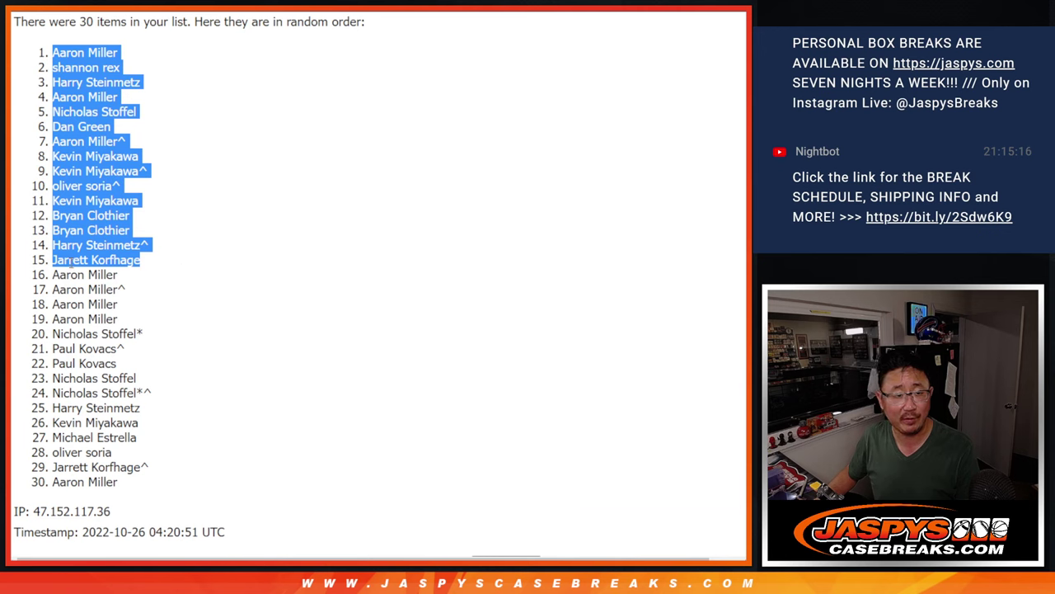
{"action": "left_click_drag", "start_coordinate": [51, 277], "coordinate": [132, 321]}
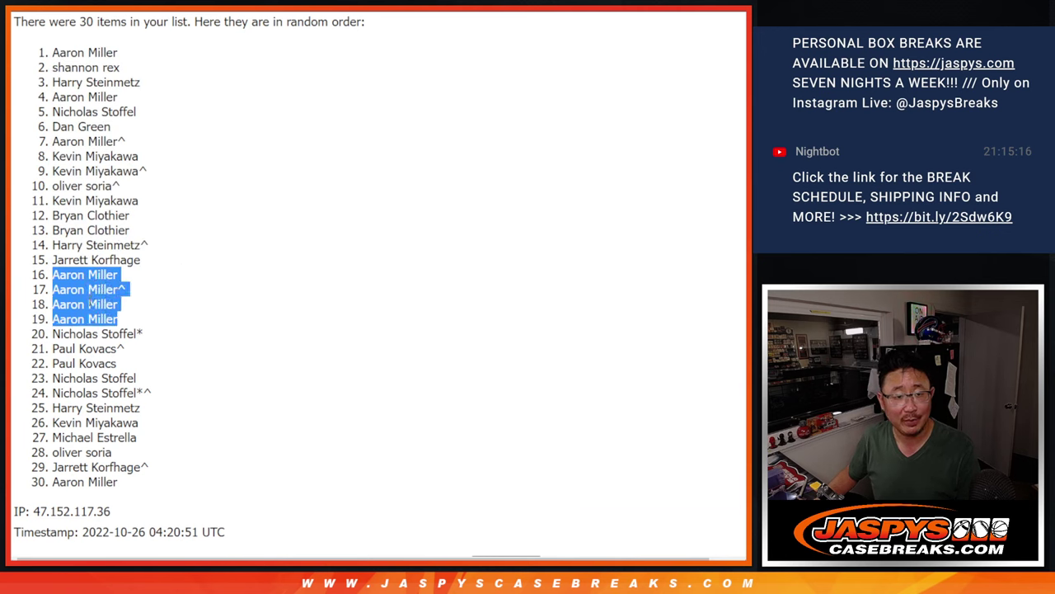
{"action": "left_click", "coordinate": [55, 275]}
{"action": "left_click_drag", "start_coordinate": [53, 278], "coordinate": [143, 483]}
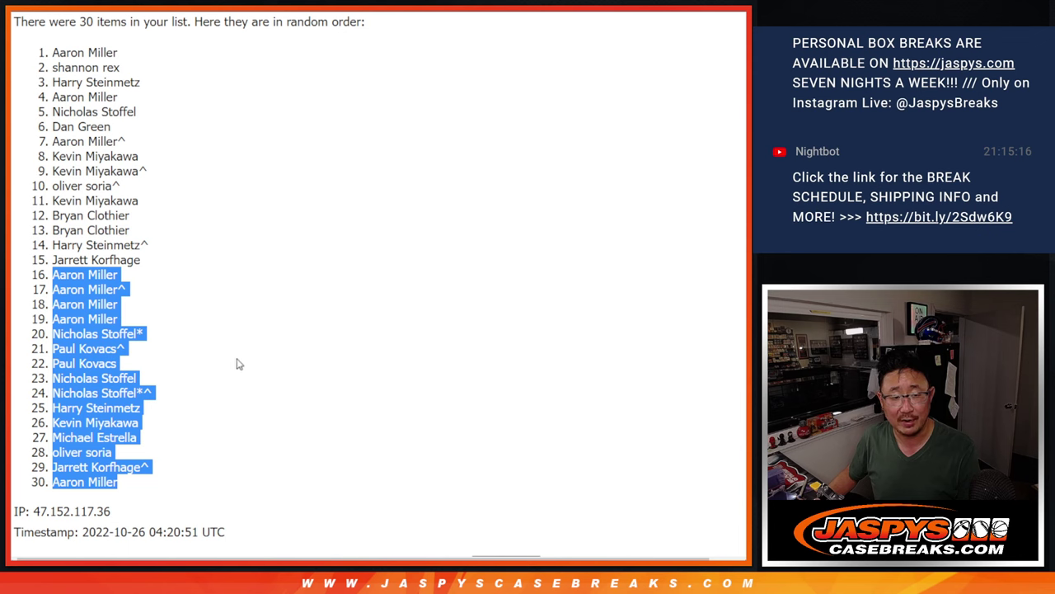
{"action": "left_click_drag", "start_coordinate": [157, 259], "coordinate": [57, 45]}
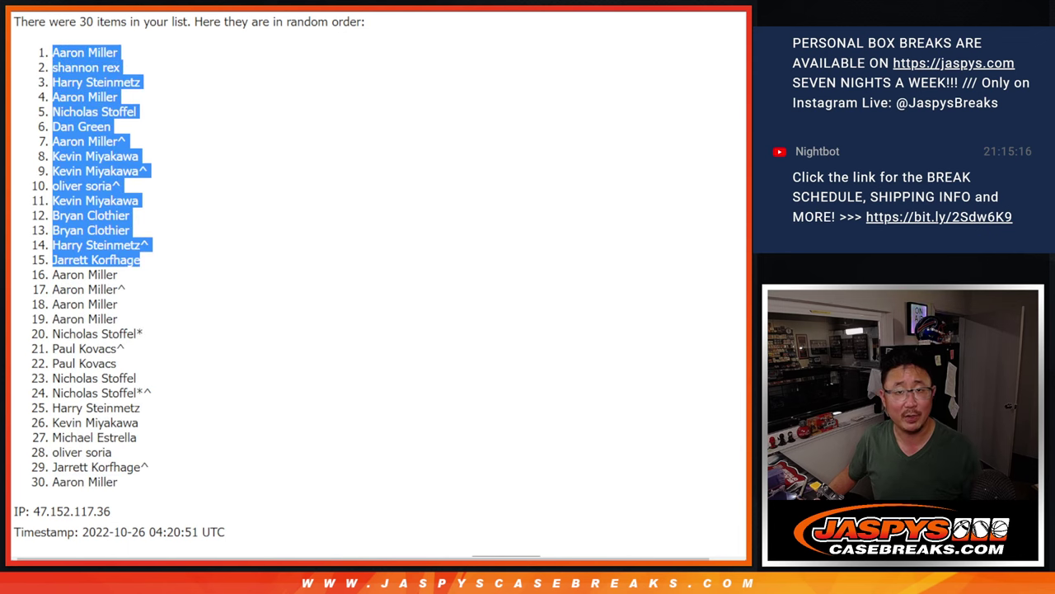
{"action": "key", "text": "alt+Tab"}
{"action": "left_click", "coordinate": [78, 118]}
{"action": "key", "text": "ctrl+v"}
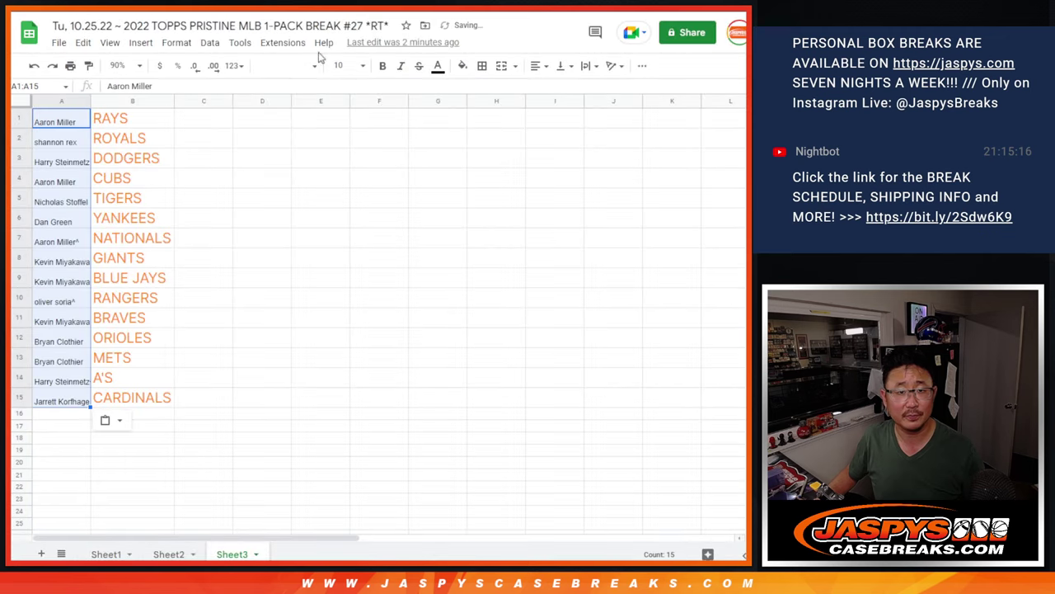
- Format the names in A1:A15 in the Sorts Mill font at size 18 and fit column A's width to them
{"action": "left_click", "coordinate": [316, 70]}
{"action": "left_click", "coordinate": [318, 195]}
{"action": "left_click", "coordinate": [362, 66]}
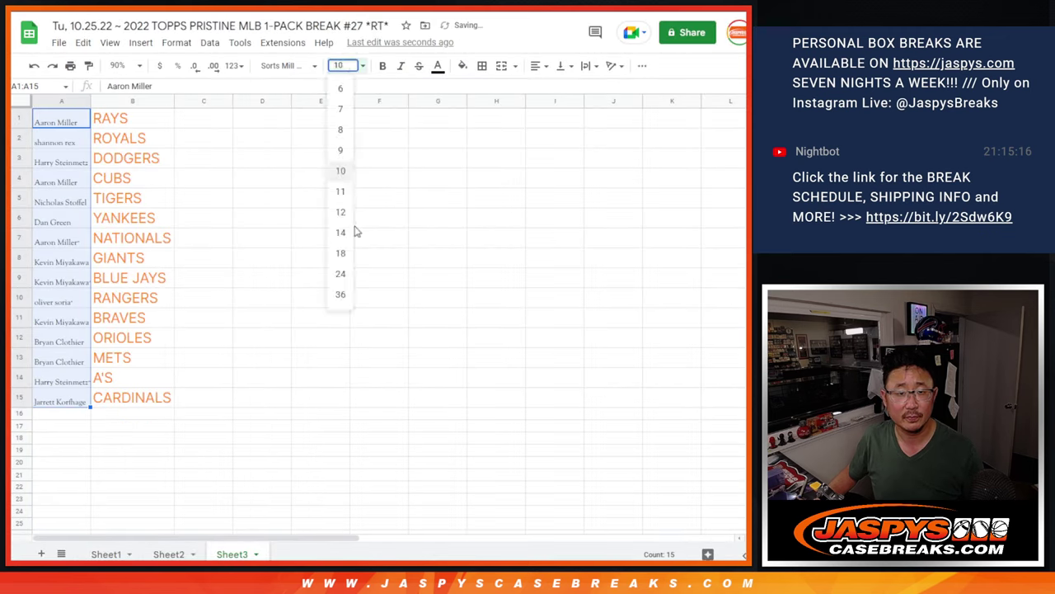
{"action": "left_click", "coordinate": [342, 253]}
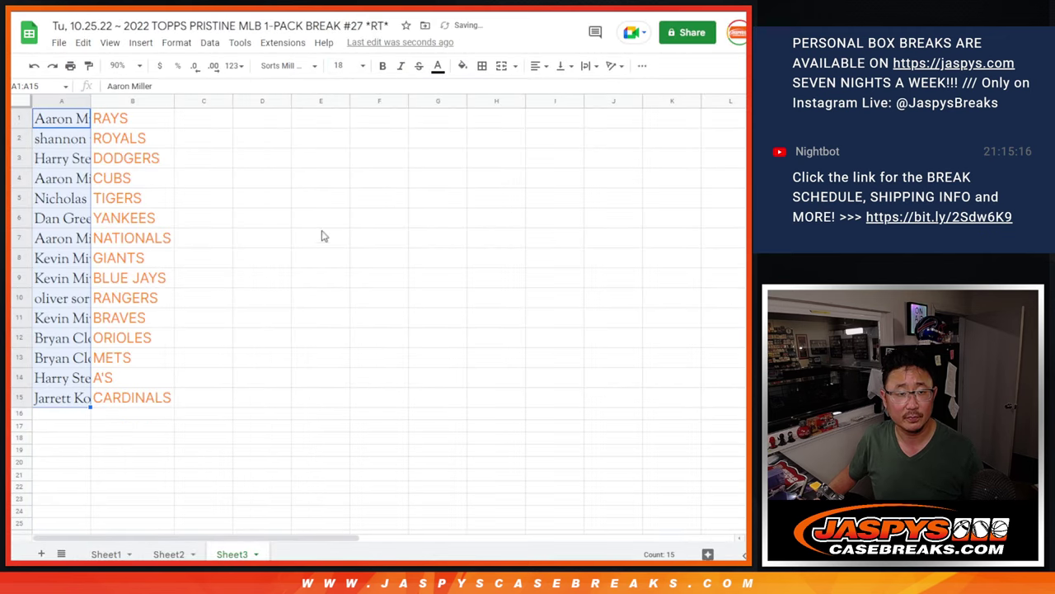
{"action": "double_click", "coordinate": [91, 101]}
- Append a ^ to the name in cell A1
{"action": "left_click", "coordinate": [135, 122]}
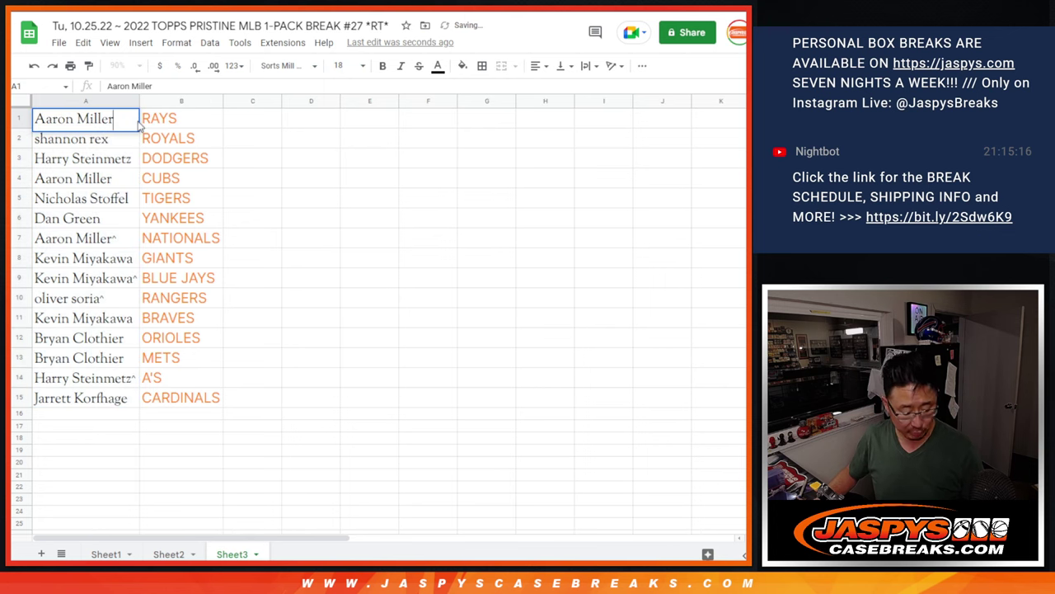
{"action": "double_click", "coordinate": [136, 122]}
{"action": "type", "text": "^"}
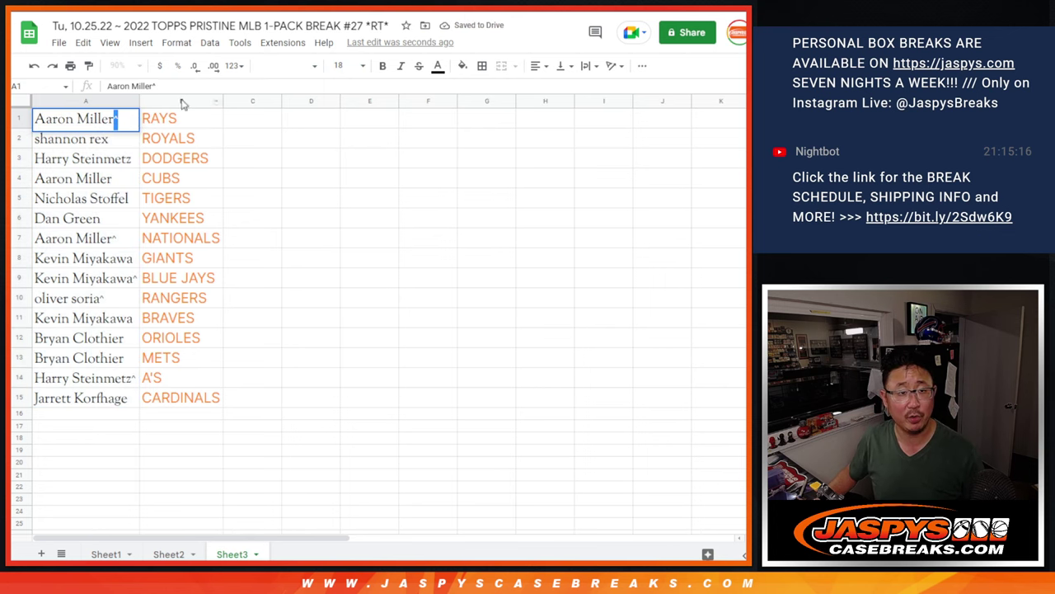
{"action": "key", "text": "Tab"}
- Review the name and team pairings on Sheet3 row by row, from row 1 to row 15
{"action": "left_click", "coordinate": [122, 65]}
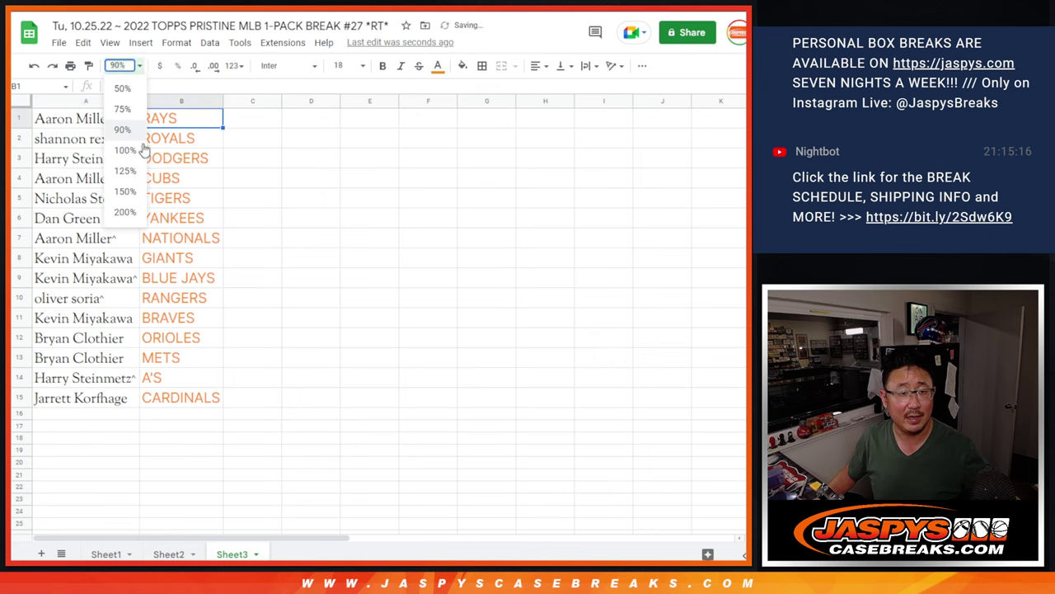
{"action": "left_click", "coordinate": [124, 170]}
{"action": "left_click", "coordinate": [31, 125]}
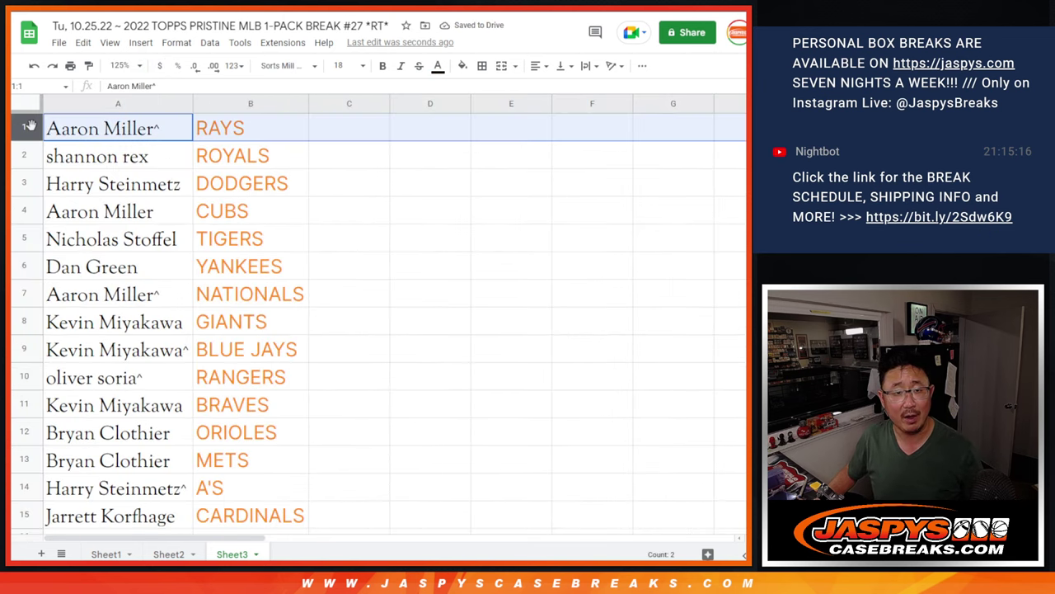
{"action": "left_click", "coordinate": [25, 156]}
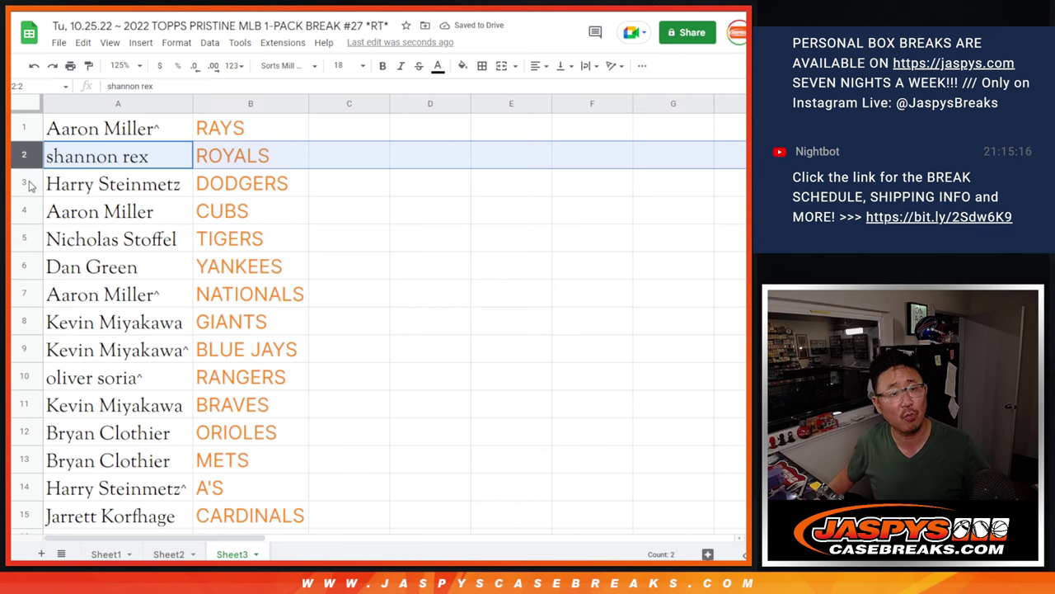
{"action": "left_click", "coordinate": [31, 184]}
{"action": "left_click", "coordinate": [36, 213]}
{"action": "left_click", "coordinate": [38, 241]}
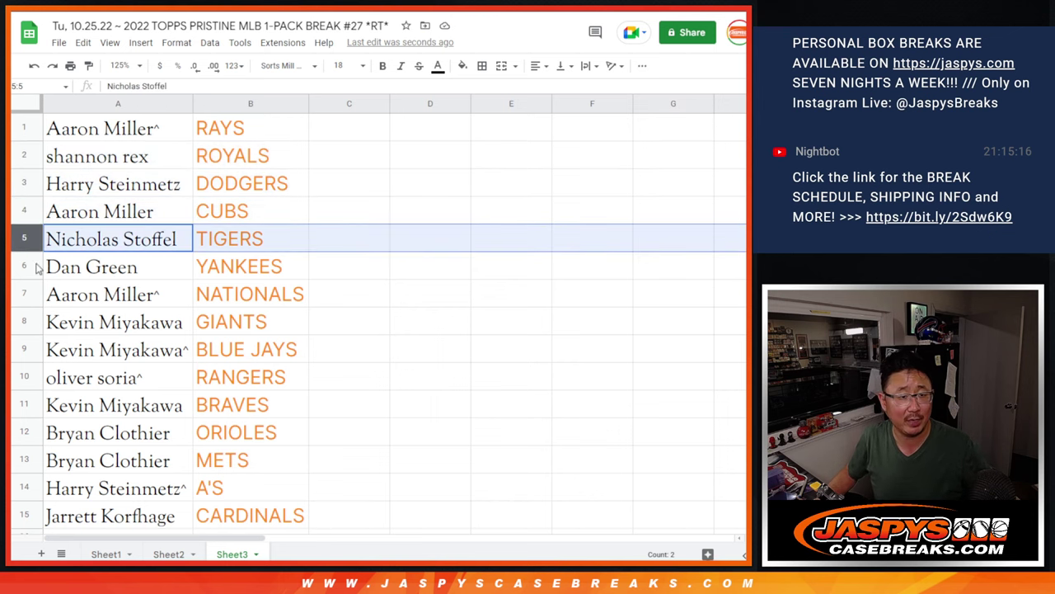
{"action": "left_click", "coordinate": [36, 266]}
{"action": "left_click", "coordinate": [37, 294]}
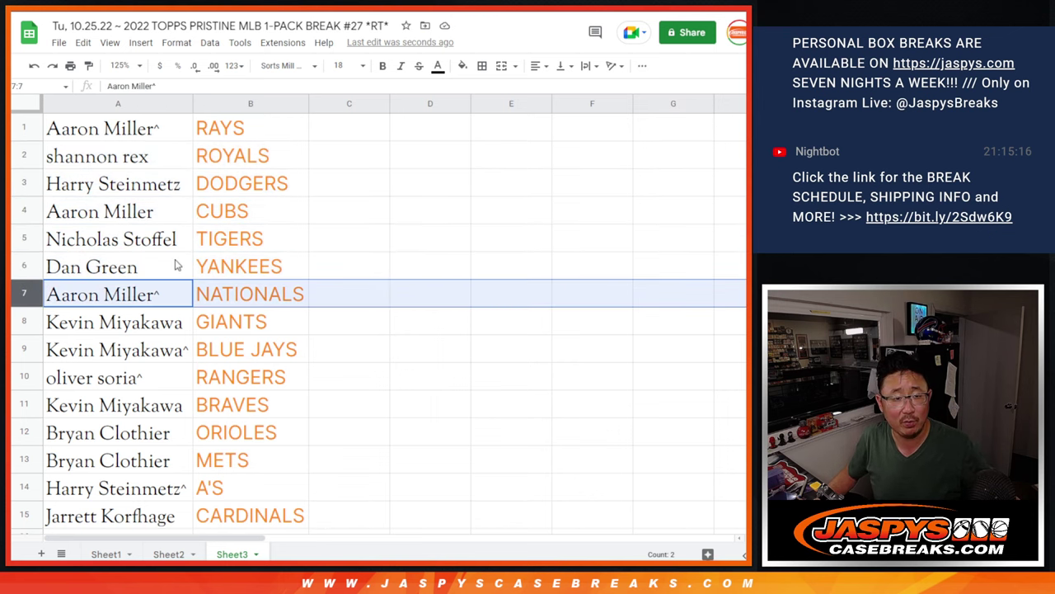
{"action": "scroll", "coordinate": [174, 264], "scroll_direction": "down", "scroll_amount": 2}
{"action": "left_click", "coordinate": [23, 211]}
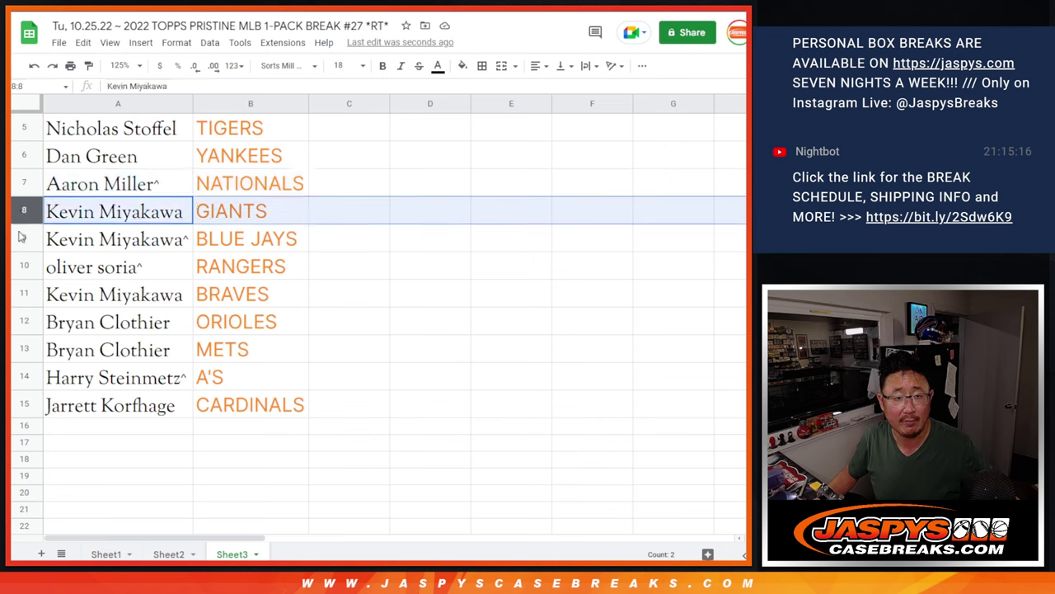
{"action": "left_click", "coordinate": [22, 237]}
{"action": "left_click", "coordinate": [26, 266]}
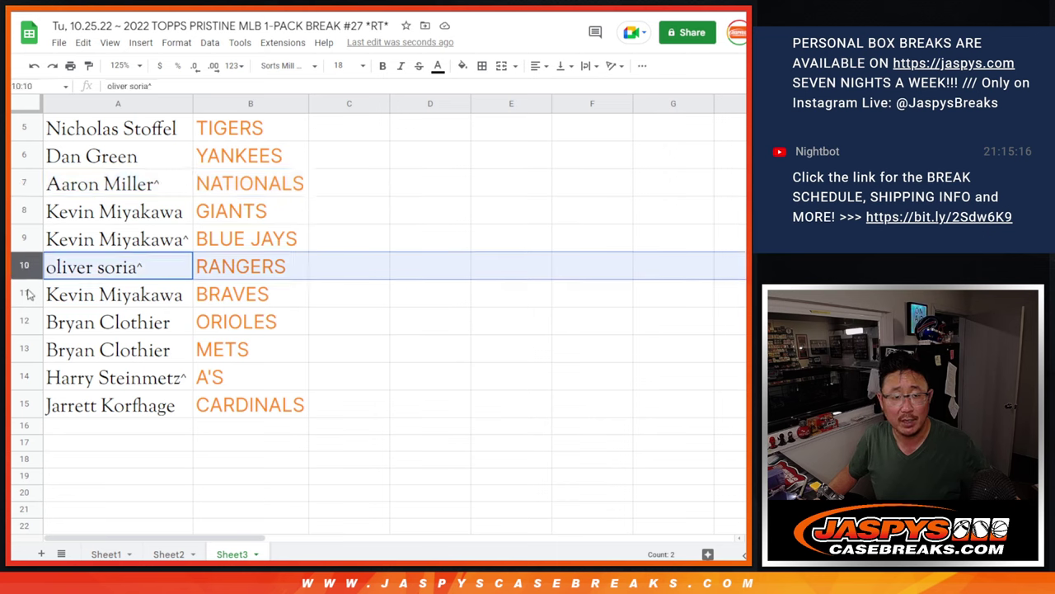
{"action": "left_click", "coordinate": [26, 293]}
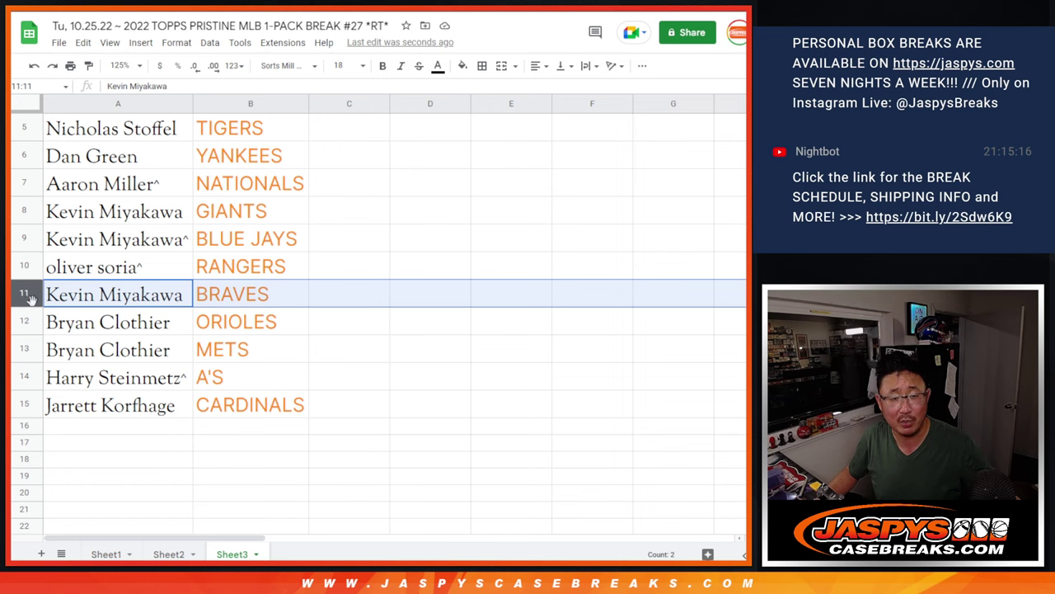
{"action": "left_click", "coordinate": [26, 321]}
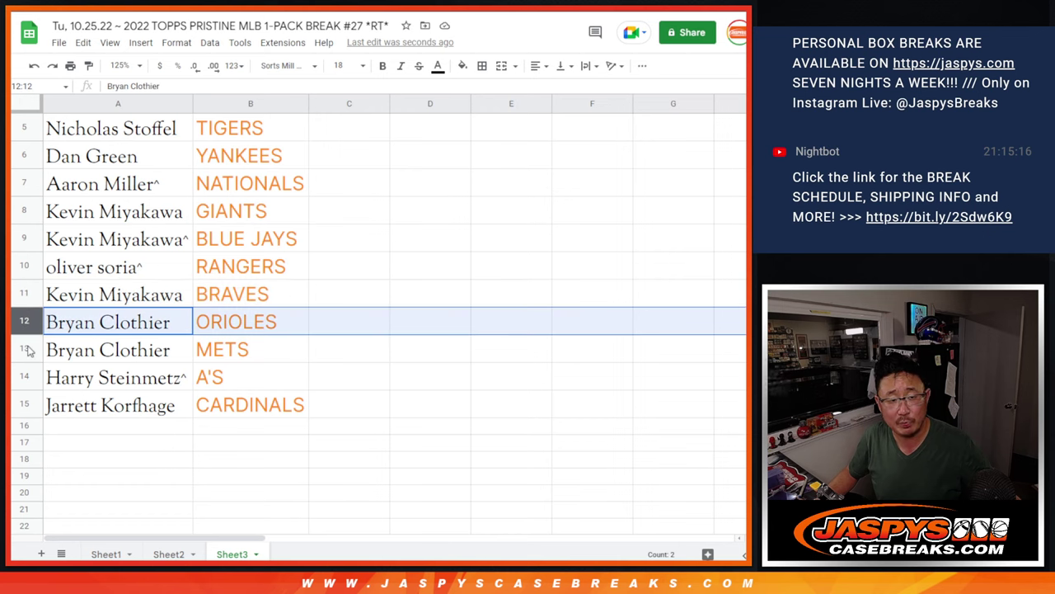
{"action": "left_click", "coordinate": [26, 349]}
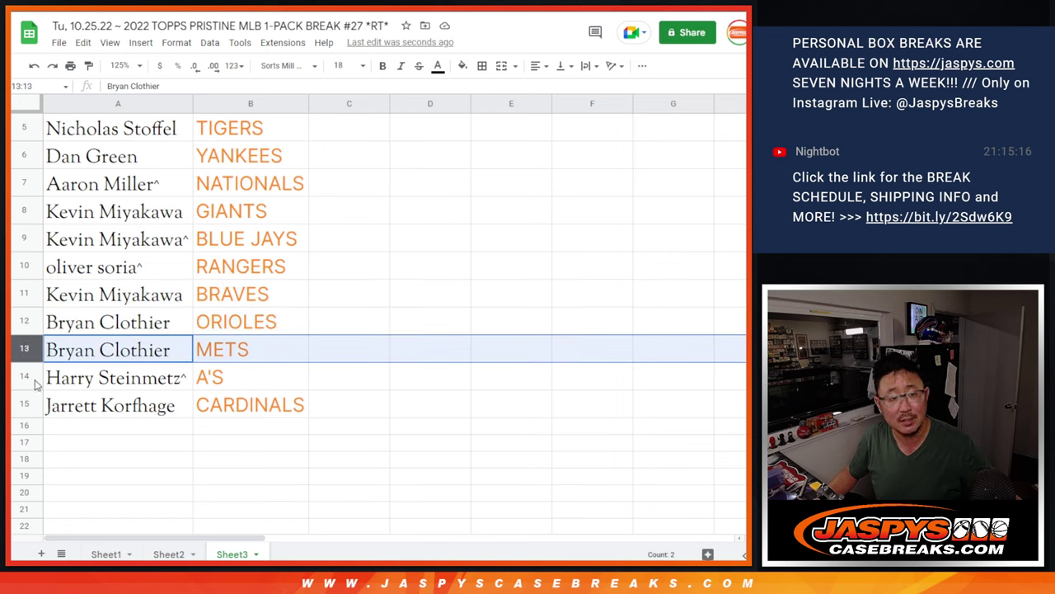
{"action": "left_click", "coordinate": [33, 381]}
{"action": "left_click", "coordinate": [37, 408]}
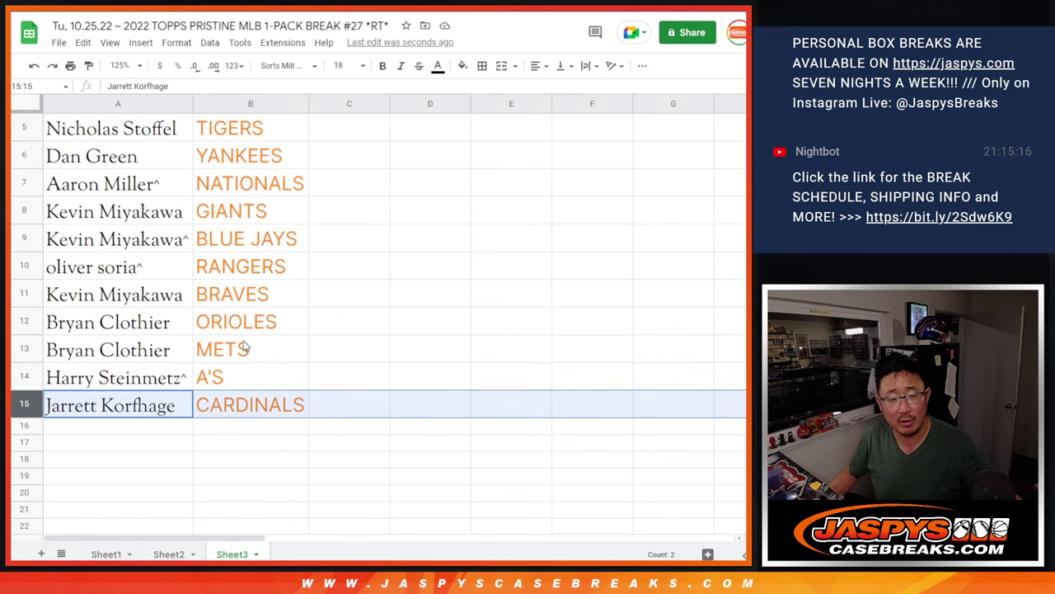
{"action": "scroll", "coordinate": [244, 347], "scroll_direction": "up", "scroll_amount": 2}
{"action": "left_click", "coordinate": [178, 139]}
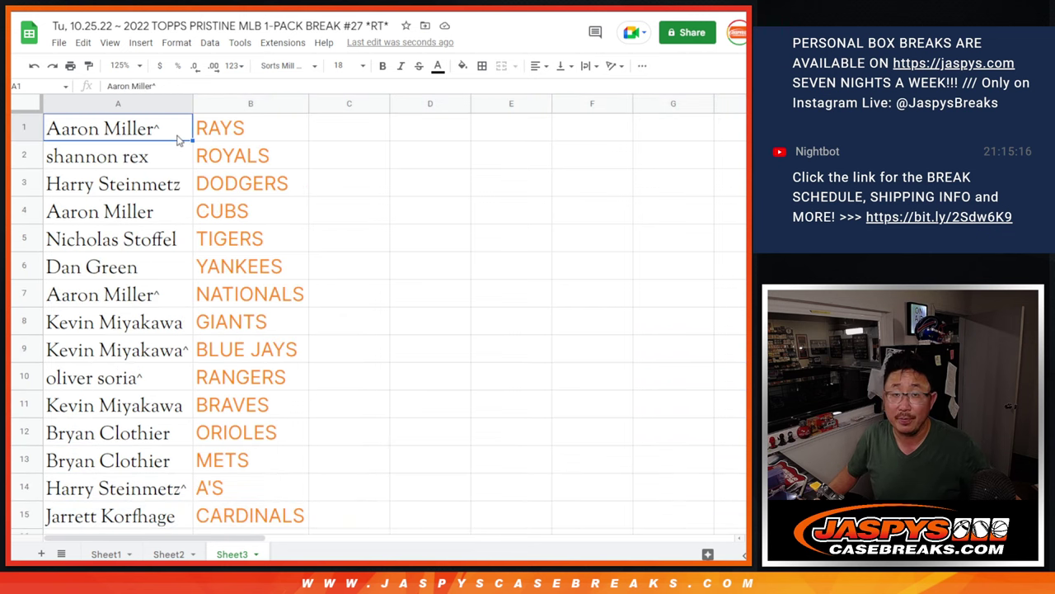